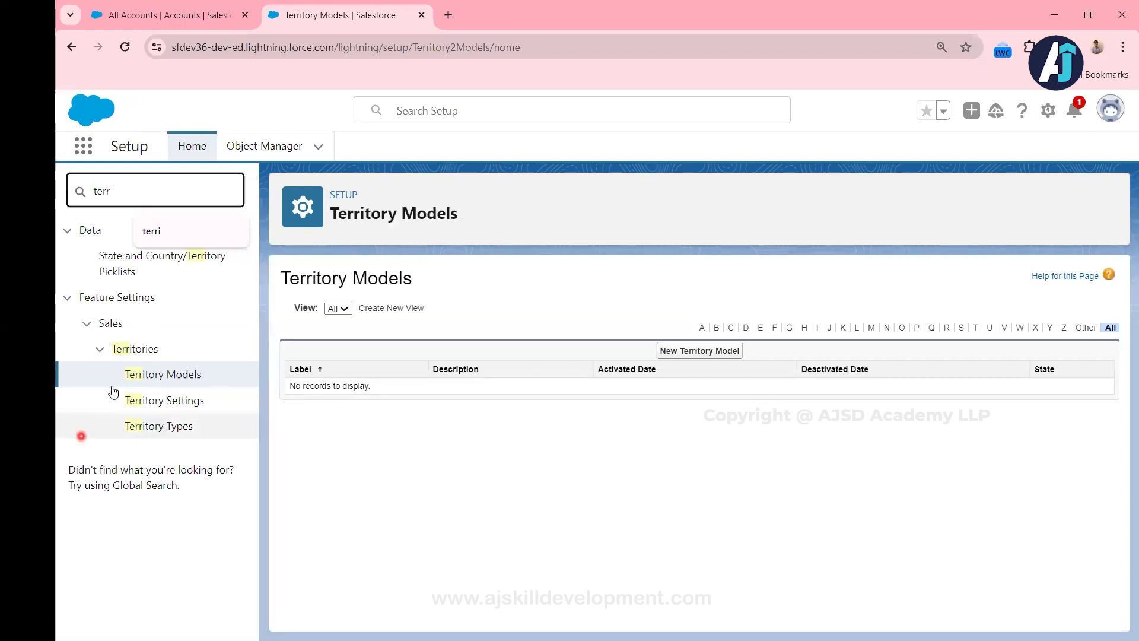
Start a new territory type and label it Customer Account.
{"action": "left_click", "coordinate": [155, 433]}
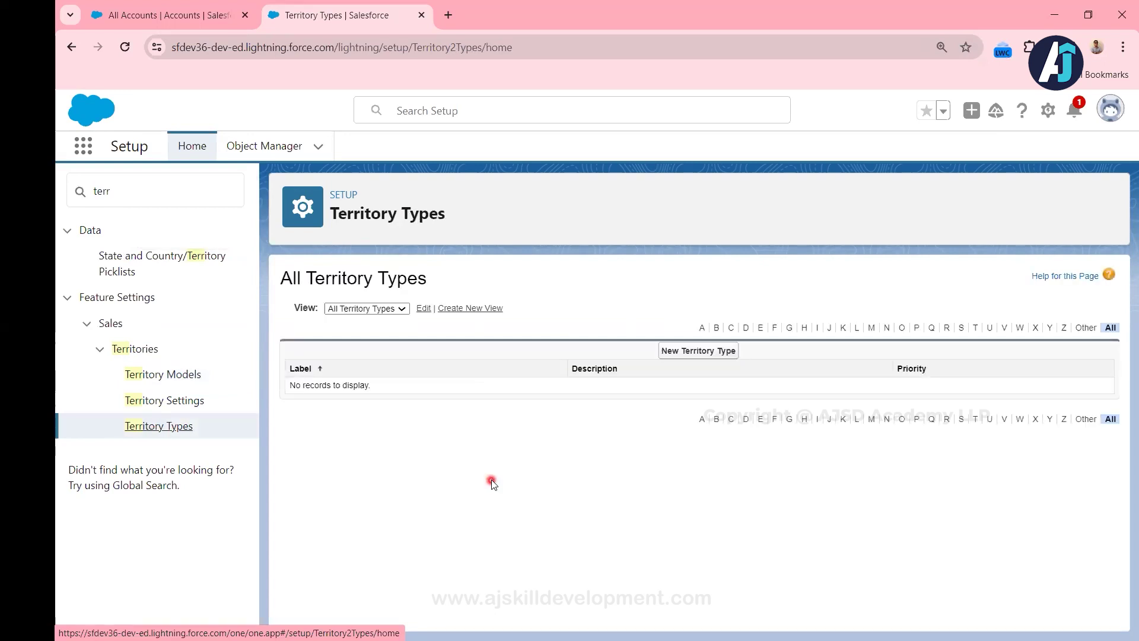
{"action": "left_click", "coordinate": [722, 354]}
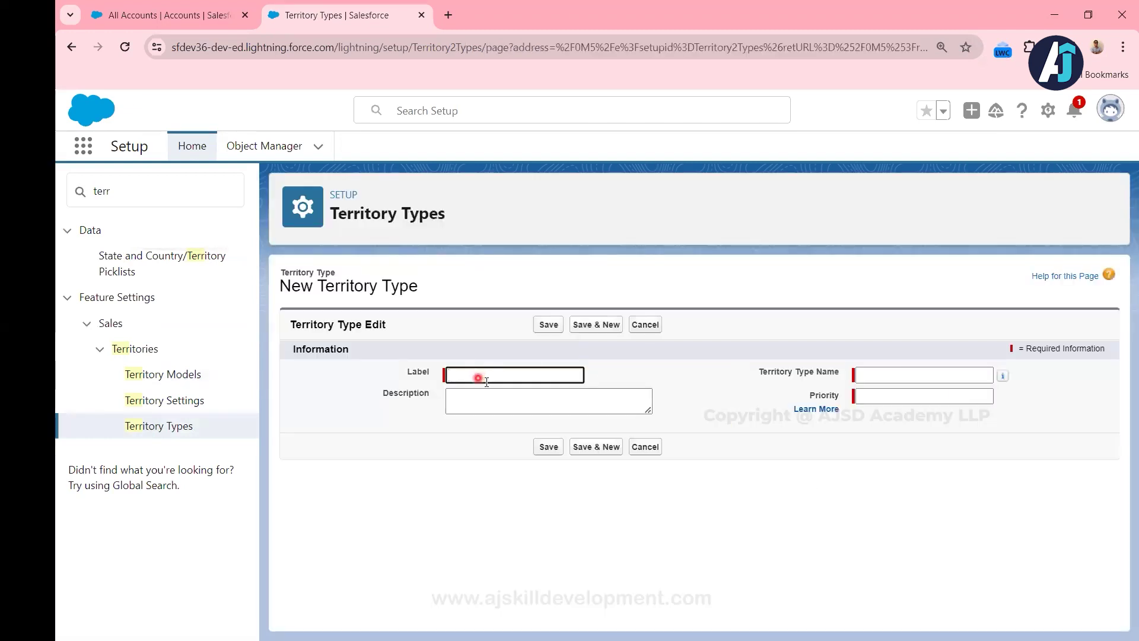
{"action": "left_click", "coordinate": [503, 372]}
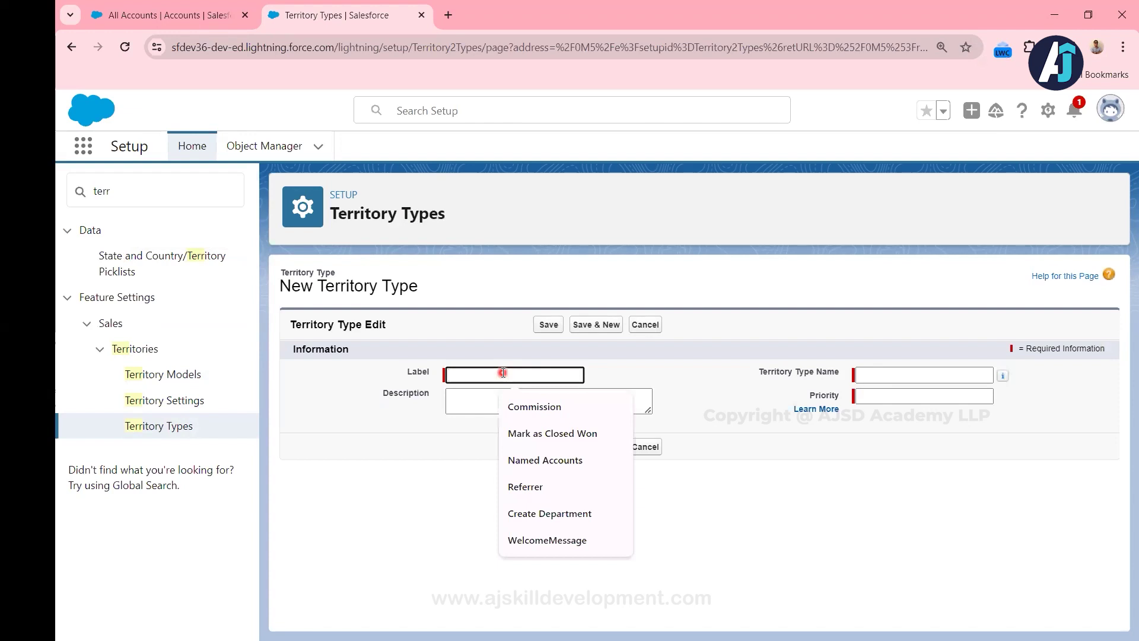
{"action": "type", "text": "Customer Account"}
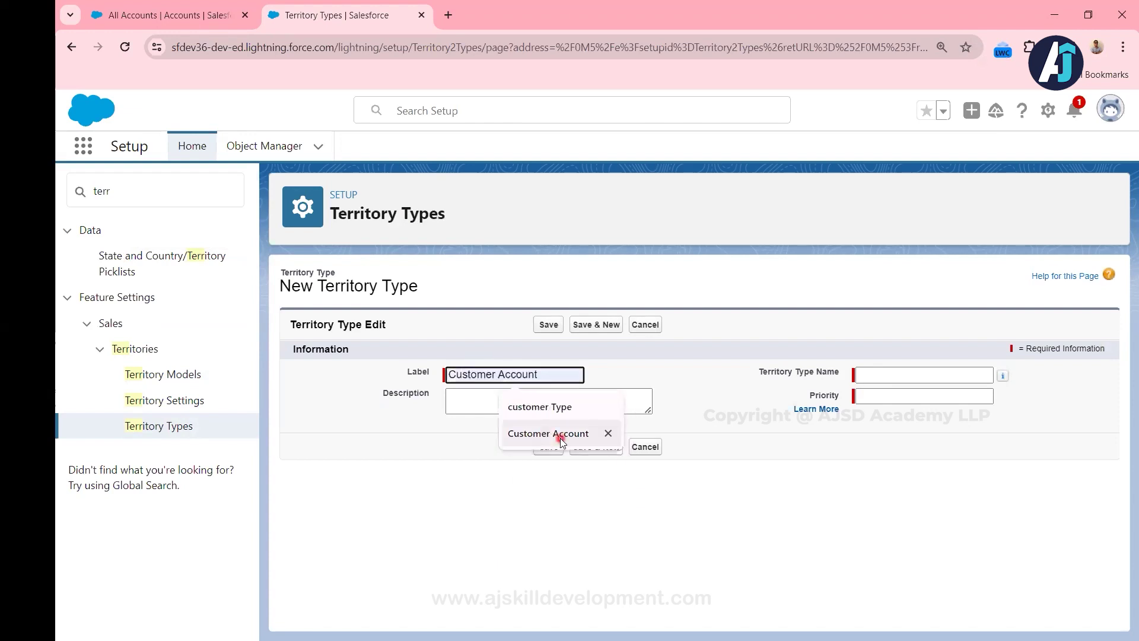
{"action": "left_click", "coordinate": [560, 438]}
{"action": "left_click", "coordinate": [764, 522]}
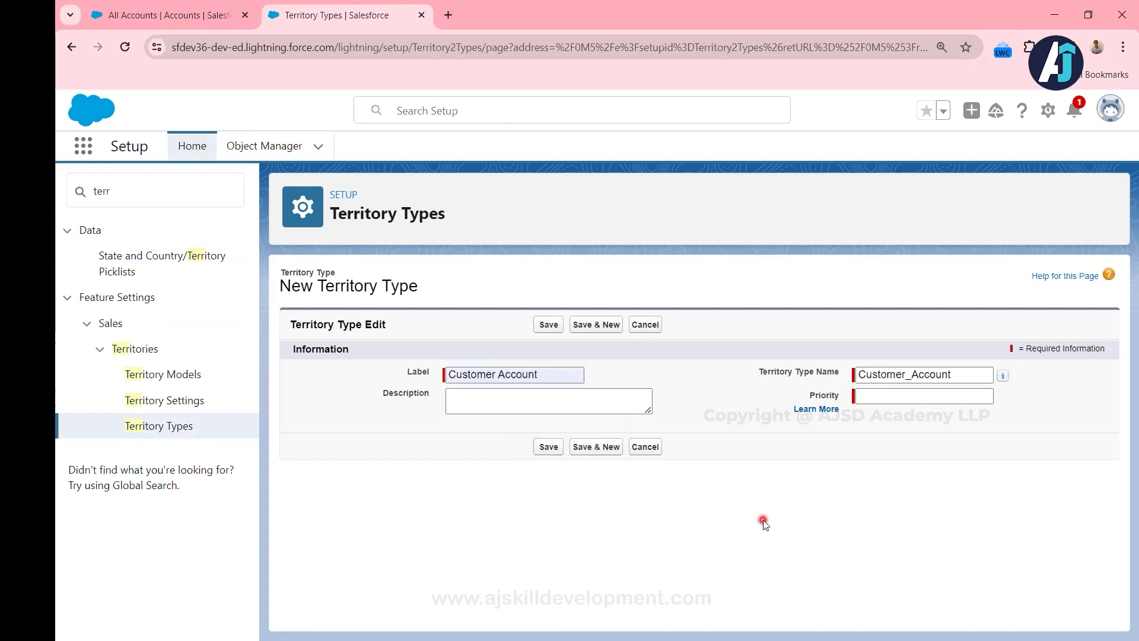
Set the Customer Account territory type's priority to 100, leave the description empty and save it.
{"action": "left_click", "coordinate": [907, 398]}
{"action": "type", "text": "100"}
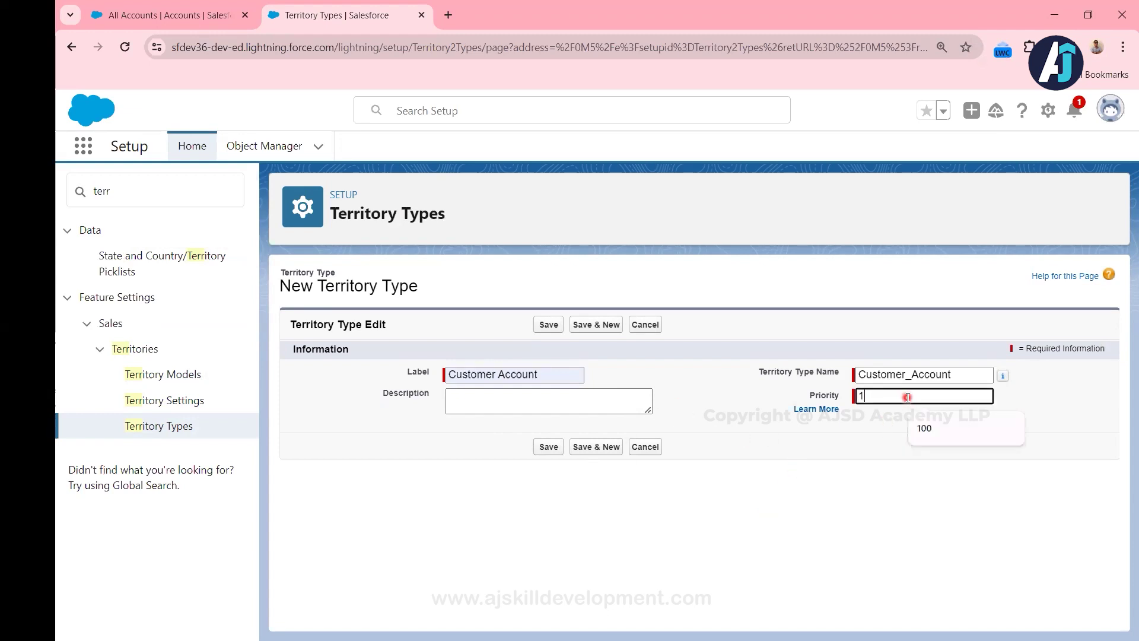
{"action": "left_click", "coordinate": [801, 511]}
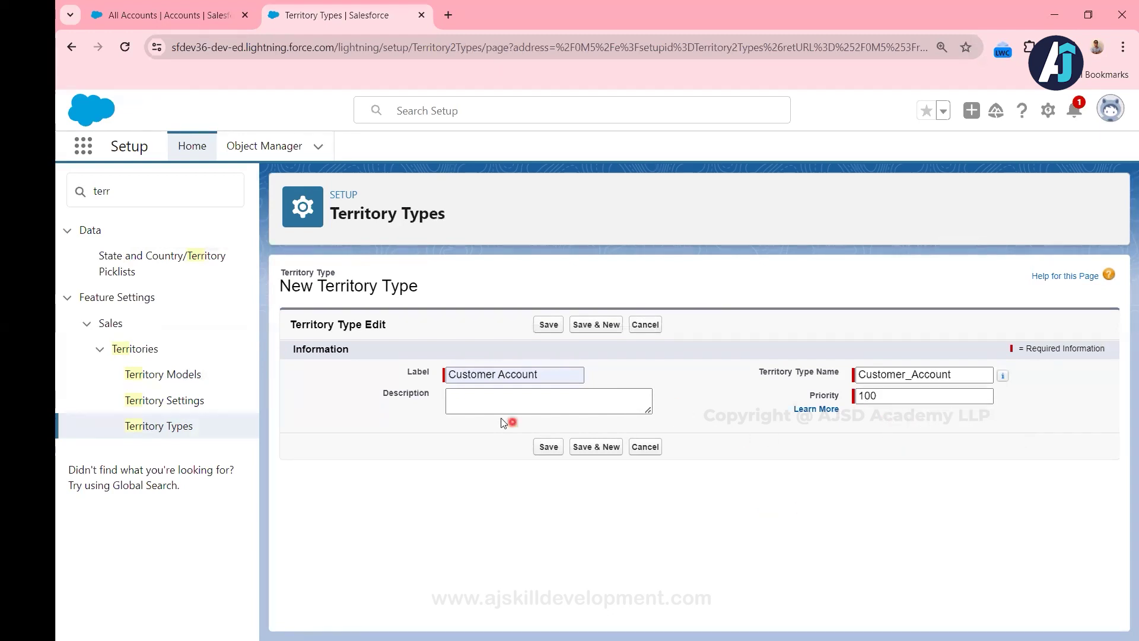
{"action": "left_click", "coordinate": [496, 401]}
{"action": "left_click", "coordinate": [546, 326]}
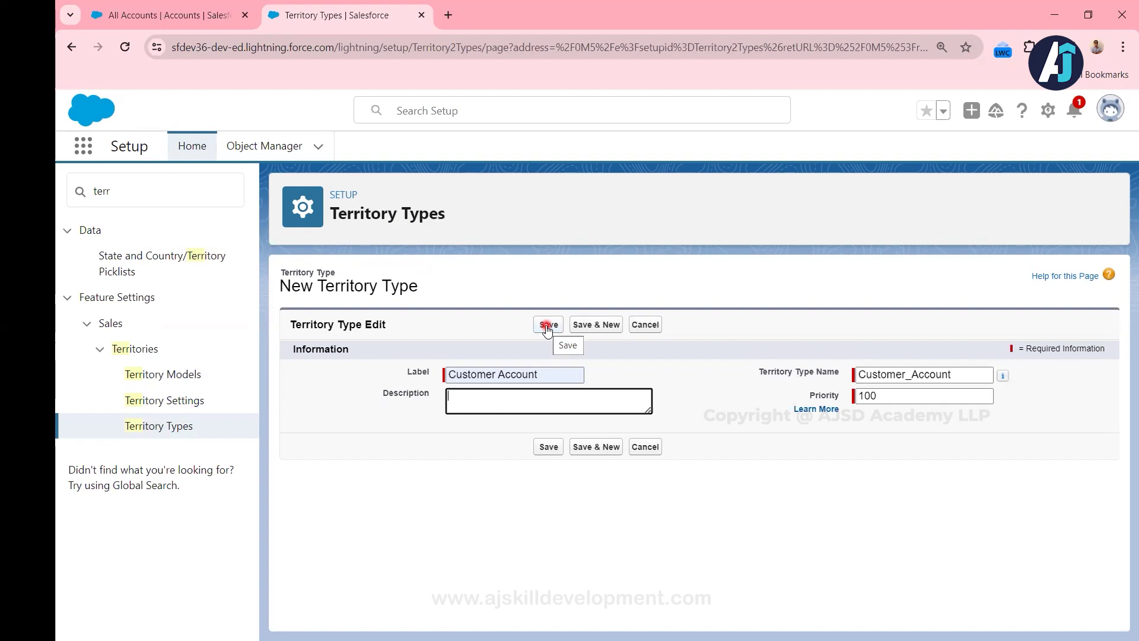
{"action": "left_click", "coordinate": [546, 326]}
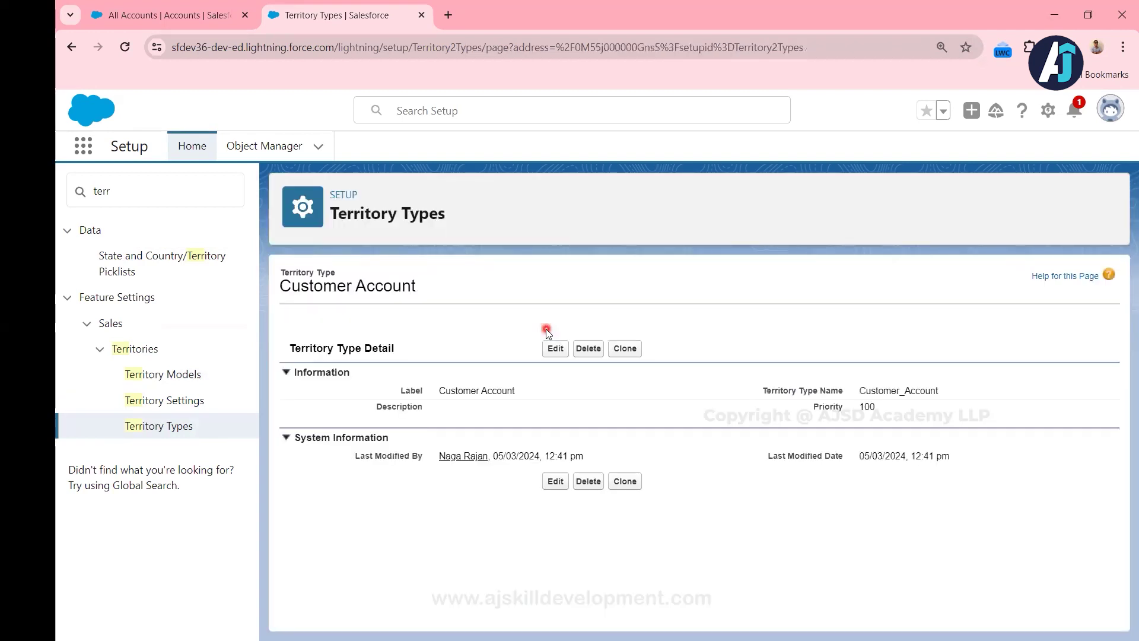
Start another new territory type and label it Partner Account, leaving the description empty.
{"action": "left_click", "coordinate": [151, 426]}
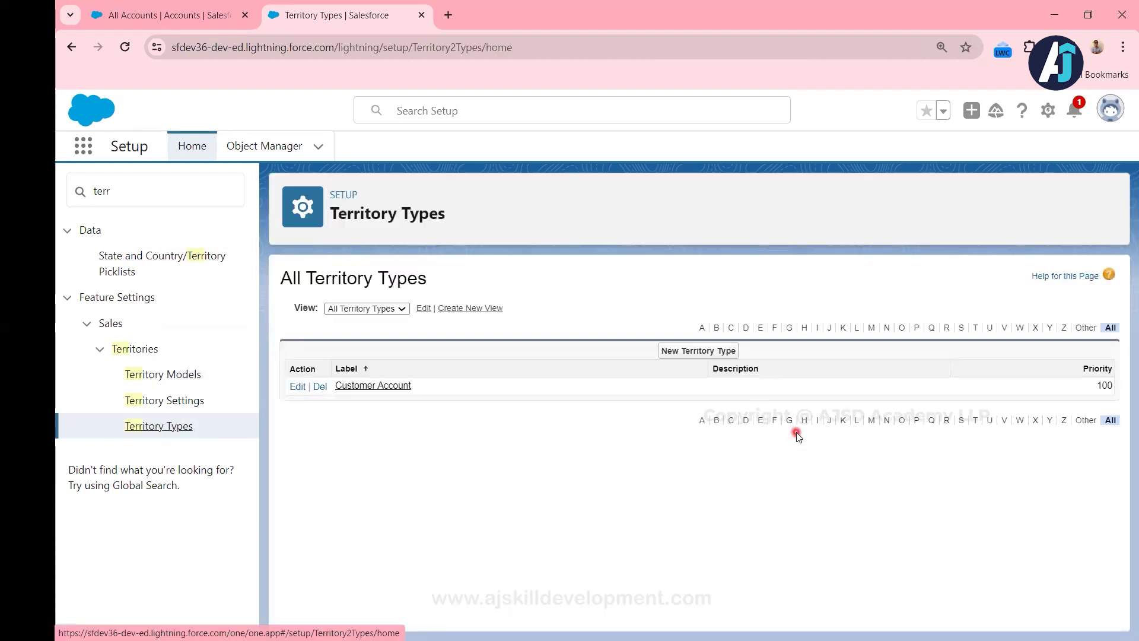
{"action": "left_click", "coordinate": [702, 351]}
{"action": "left_click", "coordinate": [490, 375]}
{"action": "type", "text": "Par"}
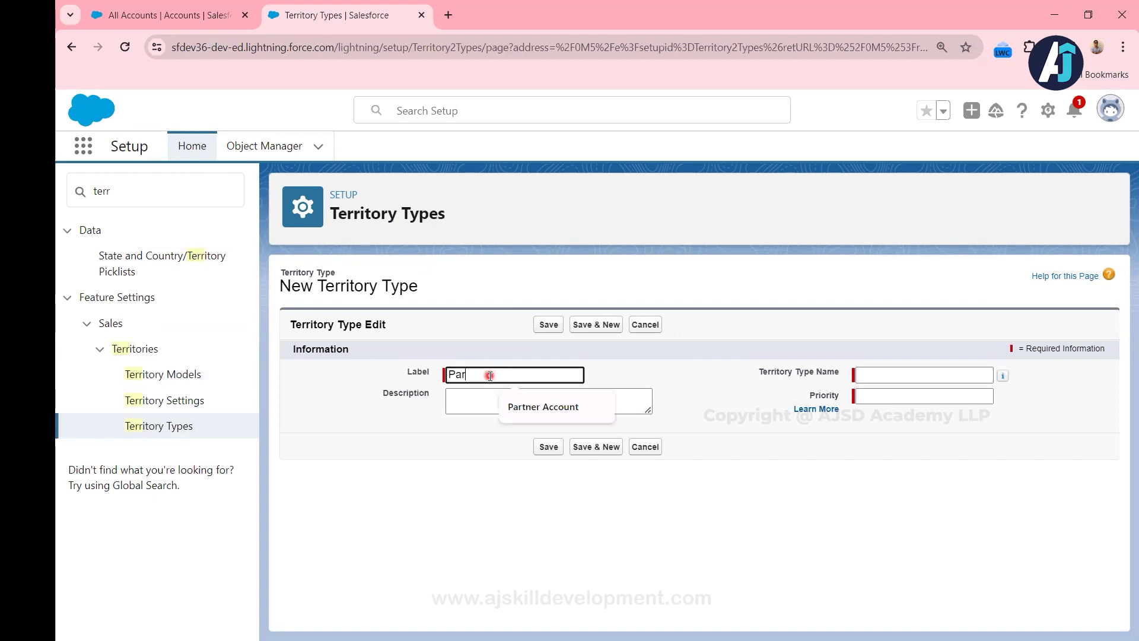
{"action": "left_click", "coordinate": [597, 409]}
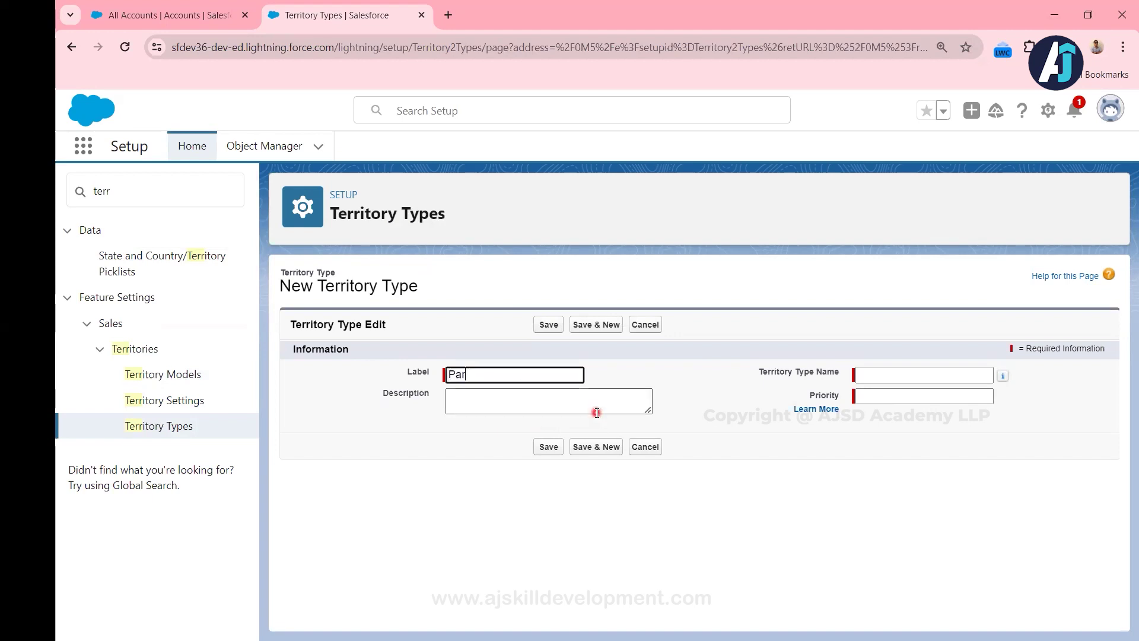
{"action": "key", "text": "BackSpace"}
{"action": "key", "text": "BackSpace"}
{"action": "key", "text": "BackSpace"}
{"action": "type", "text": "Partner Account"}
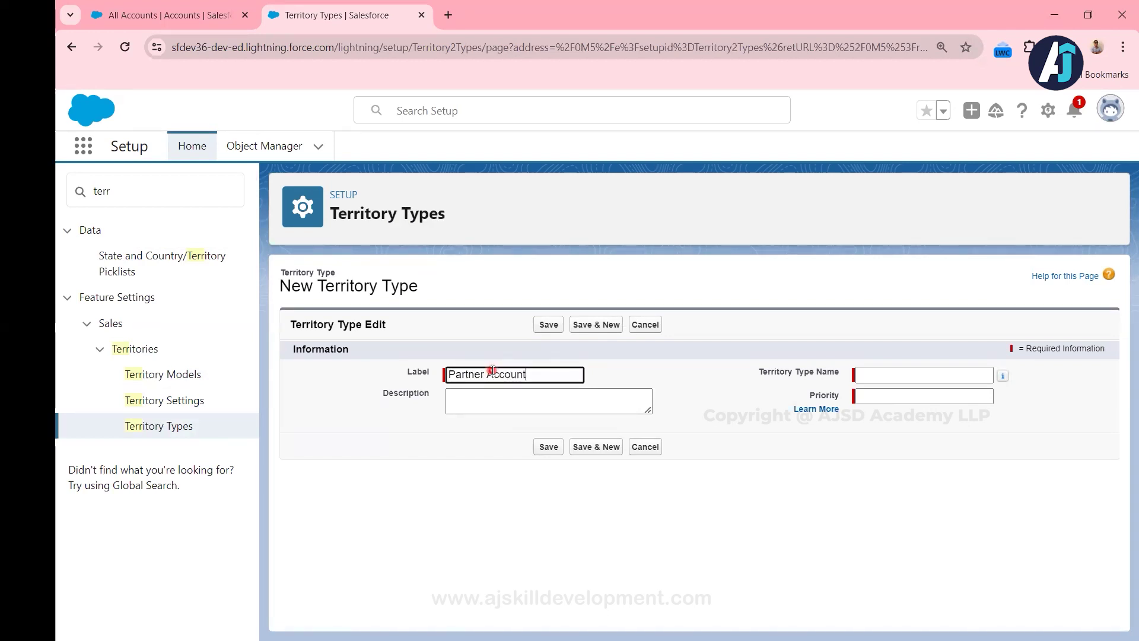
{"action": "key", "text": "Tab"}
{"action": "key", "text": "Tab"}
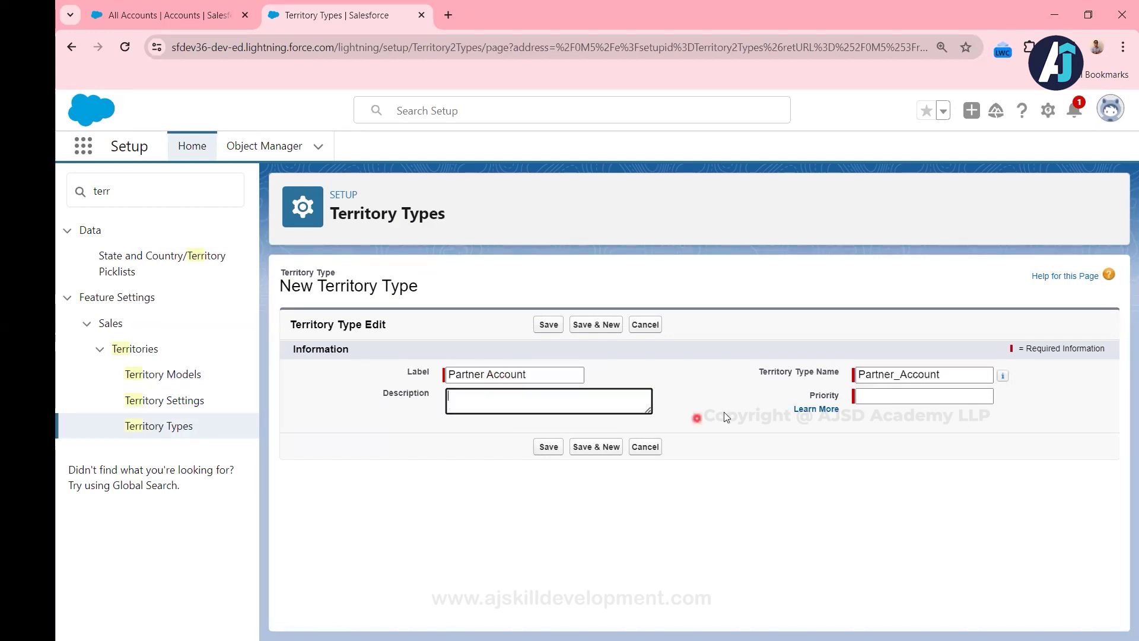
Set the Partner Account territory type's priority to 200, save it and return to the list of territory types.
{"action": "left_click", "coordinate": [890, 390]}
{"action": "type", "text": "200"}
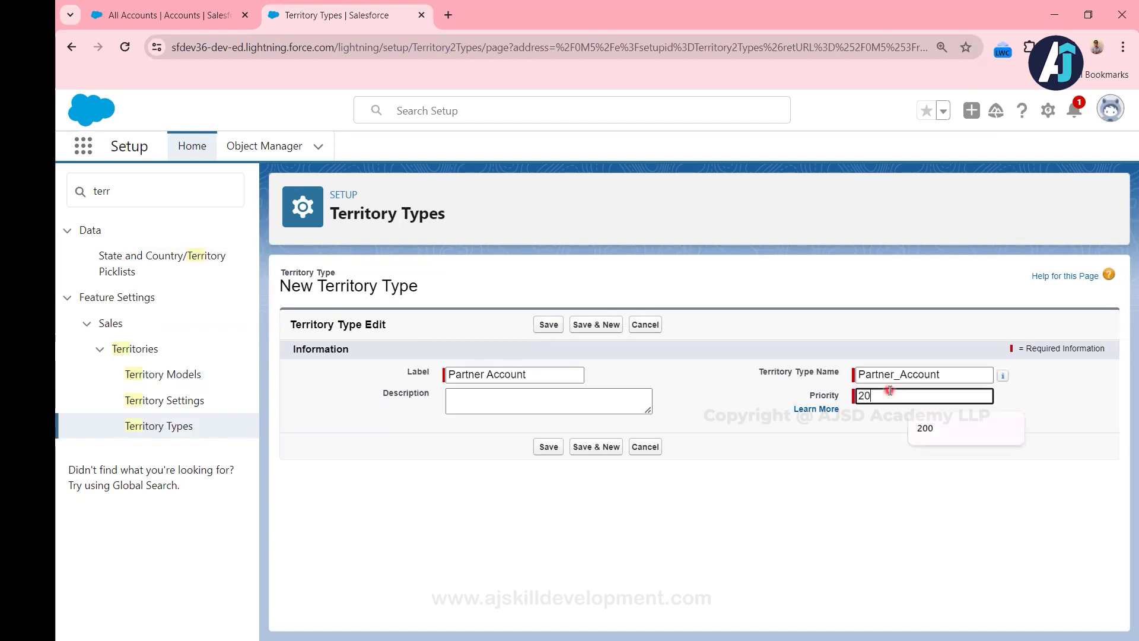
{"action": "left_click", "coordinate": [541, 449]}
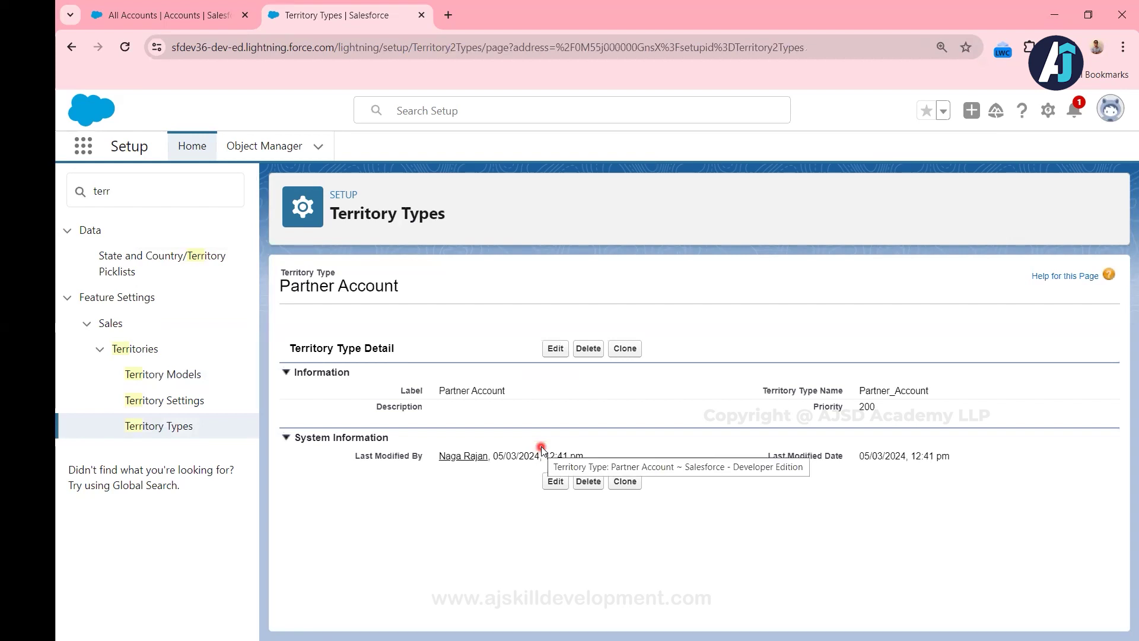
{"action": "left_click", "coordinate": [168, 433]}
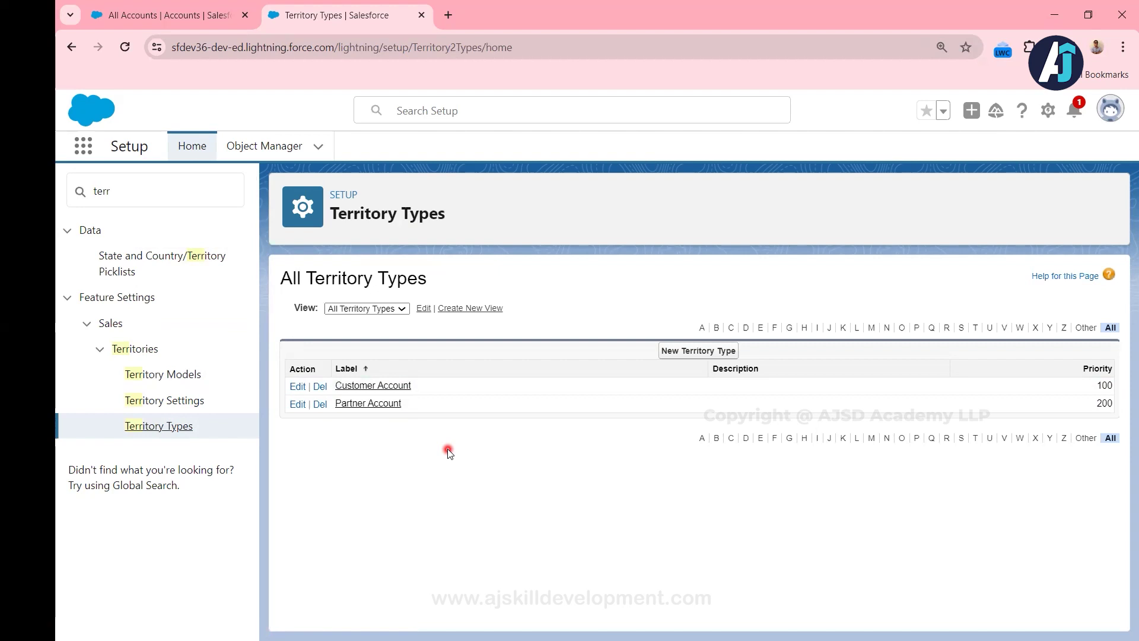
Create a new territory model labelled Pan India Sales 2024 with no description and save it.
{"action": "left_click", "coordinate": [198, 378]}
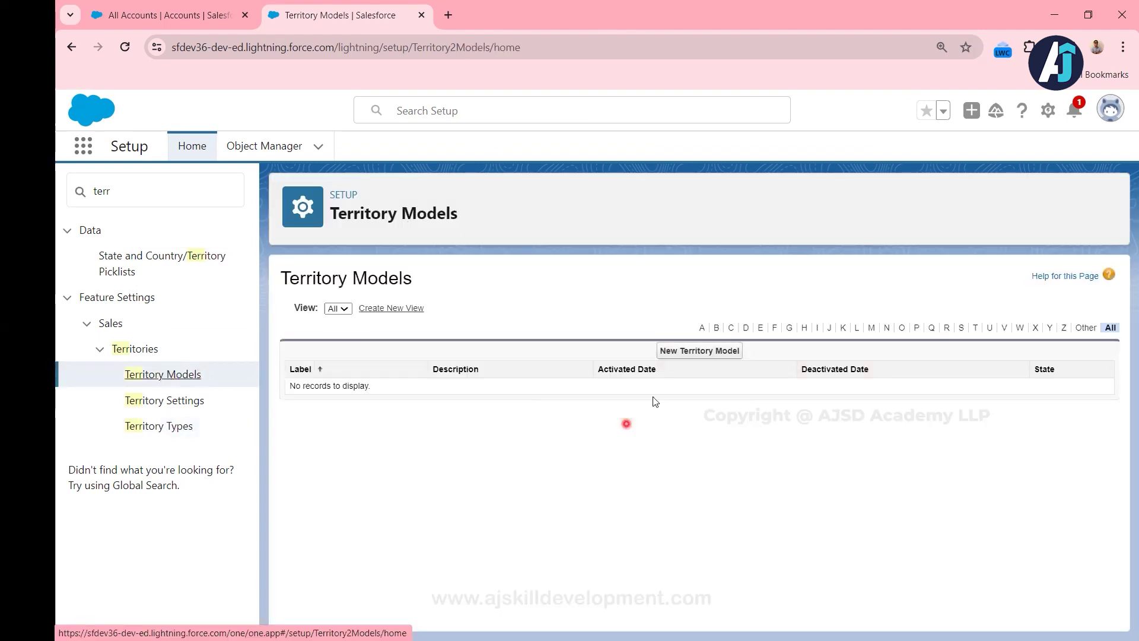
{"action": "left_click", "coordinate": [707, 351]}
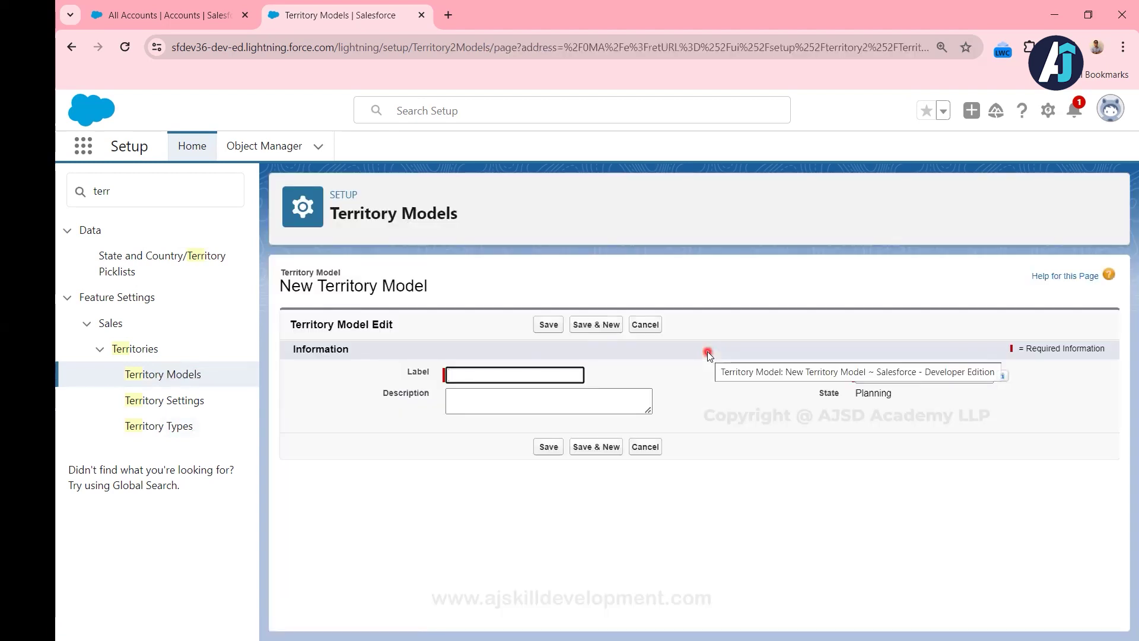
{"action": "left_click", "coordinate": [526, 372]}
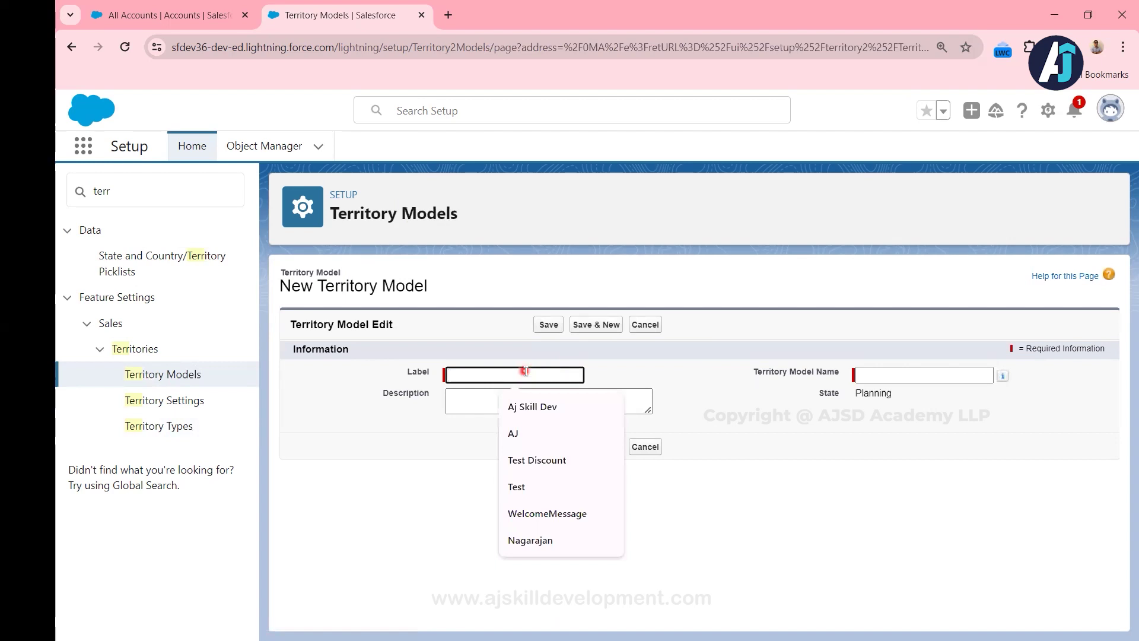
{"action": "type", "text": "Pan"}
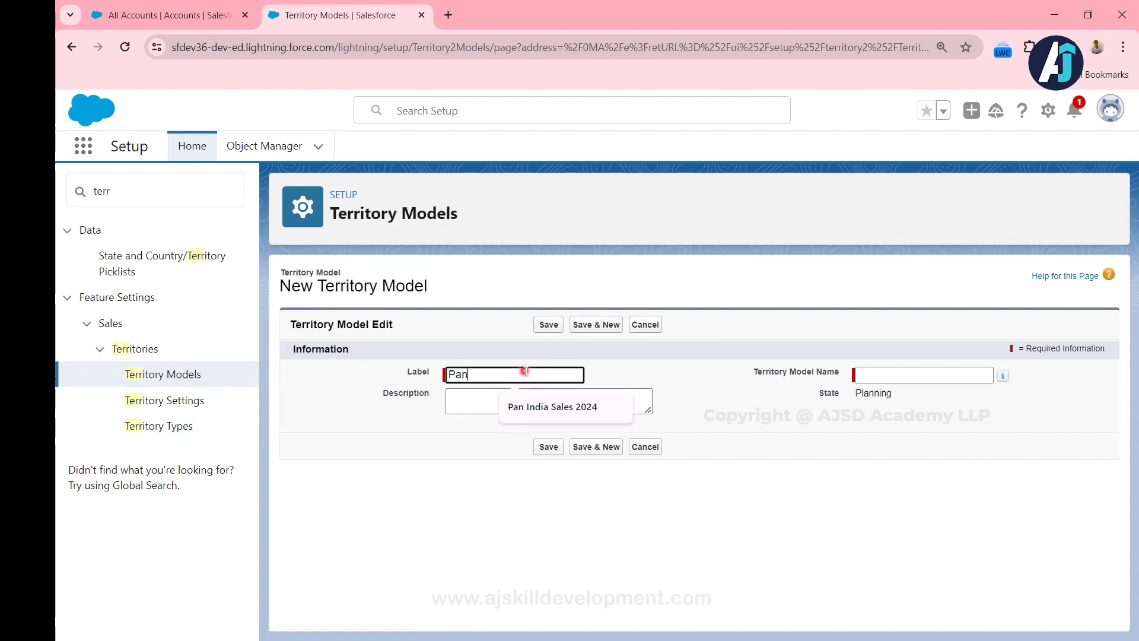
{"action": "left_click", "coordinate": [589, 404]}
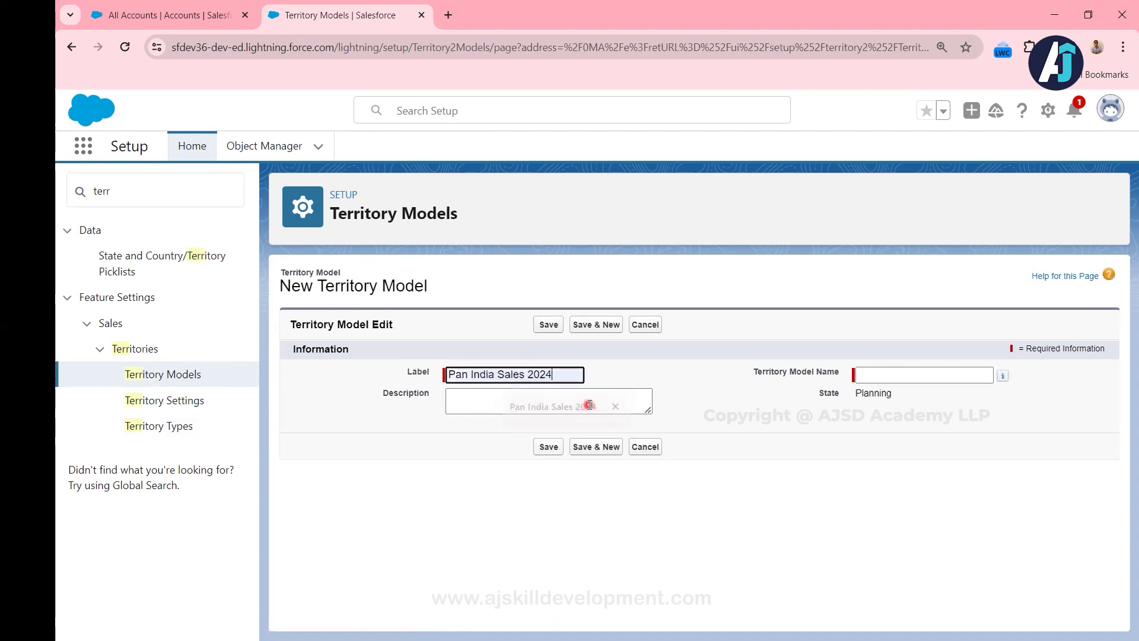
{"action": "left_click", "coordinate": [622, 372]}
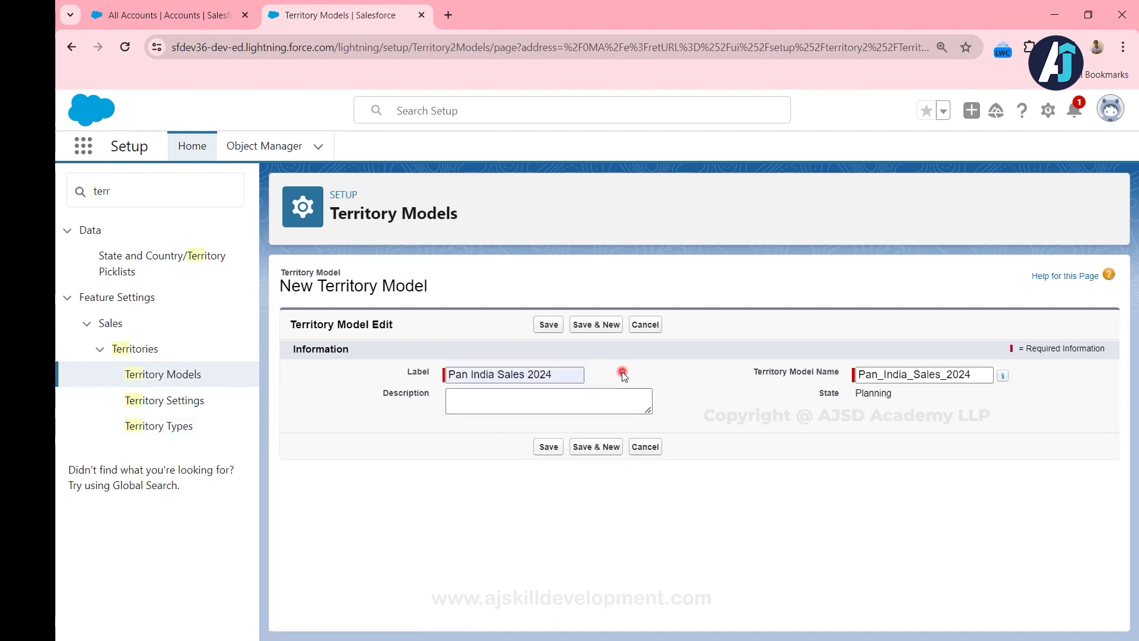
{"action": "left_click", "coordinate": [532, 408]}
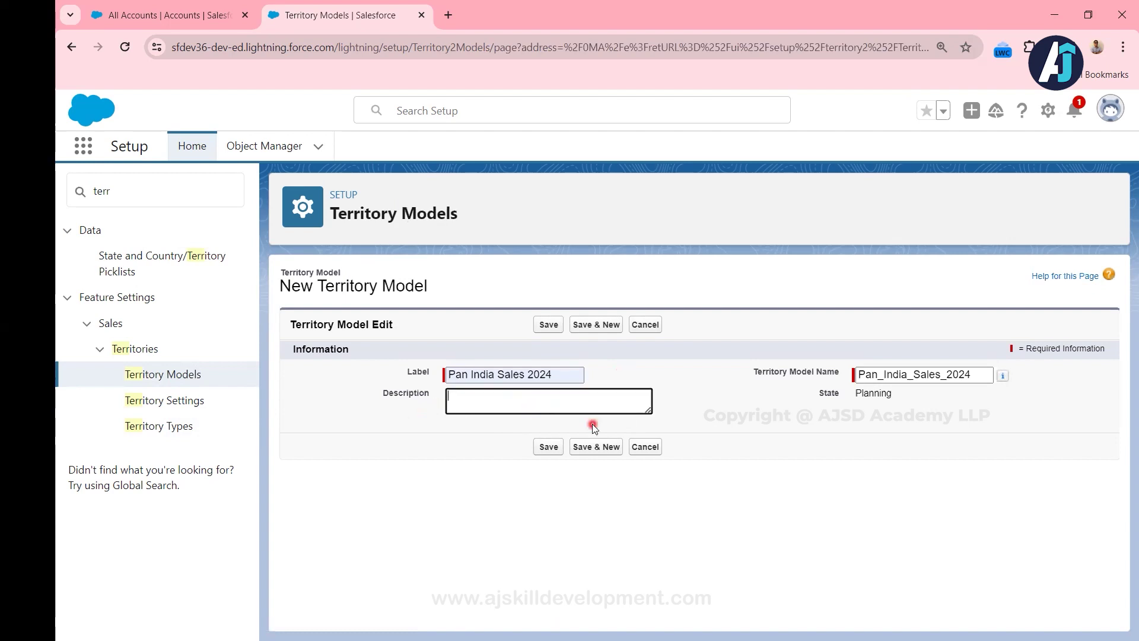
{"action": "left_click_drag", "start_coordinate": [813, 391], "coordinate": [919, 395]}
{"action": "left_click", "coordinate": [898, 409]}
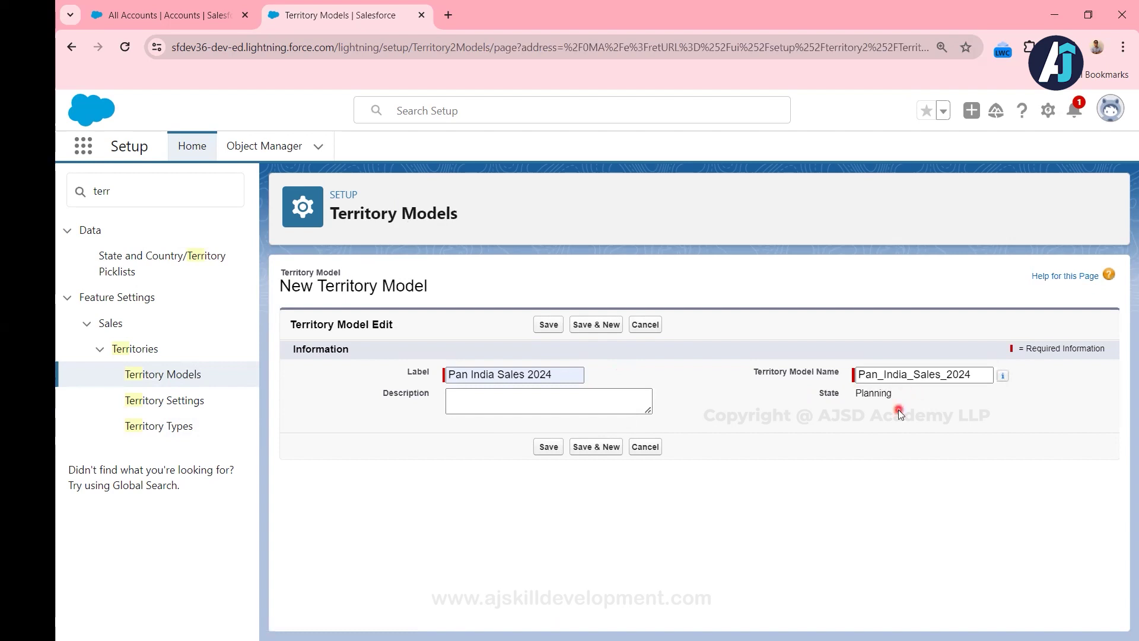
{"action": "left_click", "coordinate": [547, 448]}
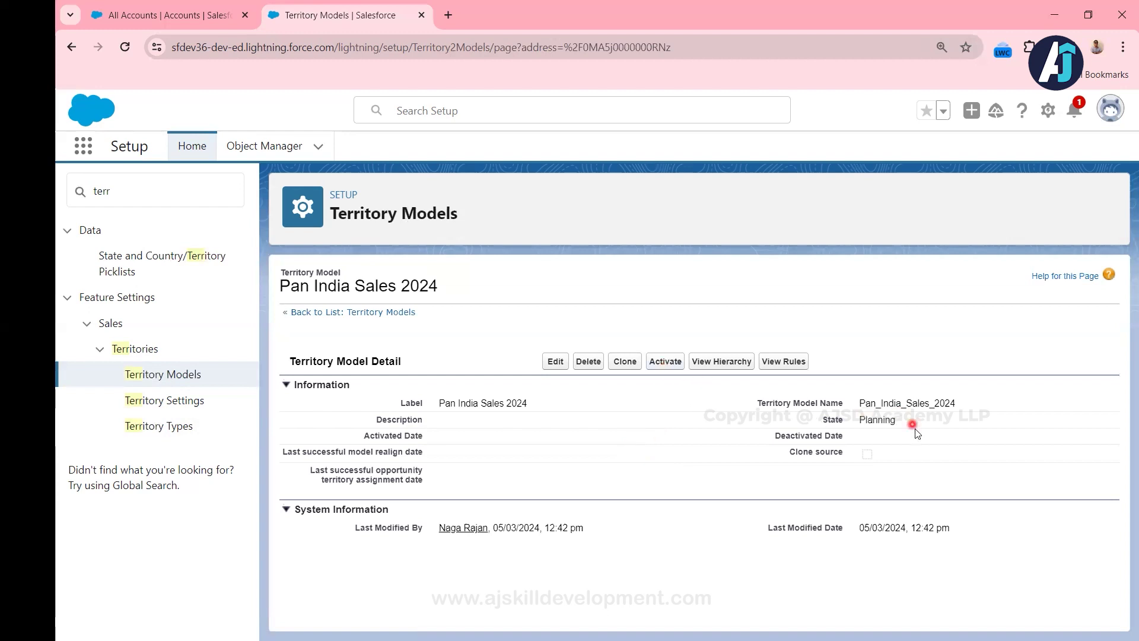
Examine the territory hierarchy of Pan India Sales 2024 and the fields and access levels in its blank new territory form.
{"action": "left_click", "coordinate": [153, 382]}
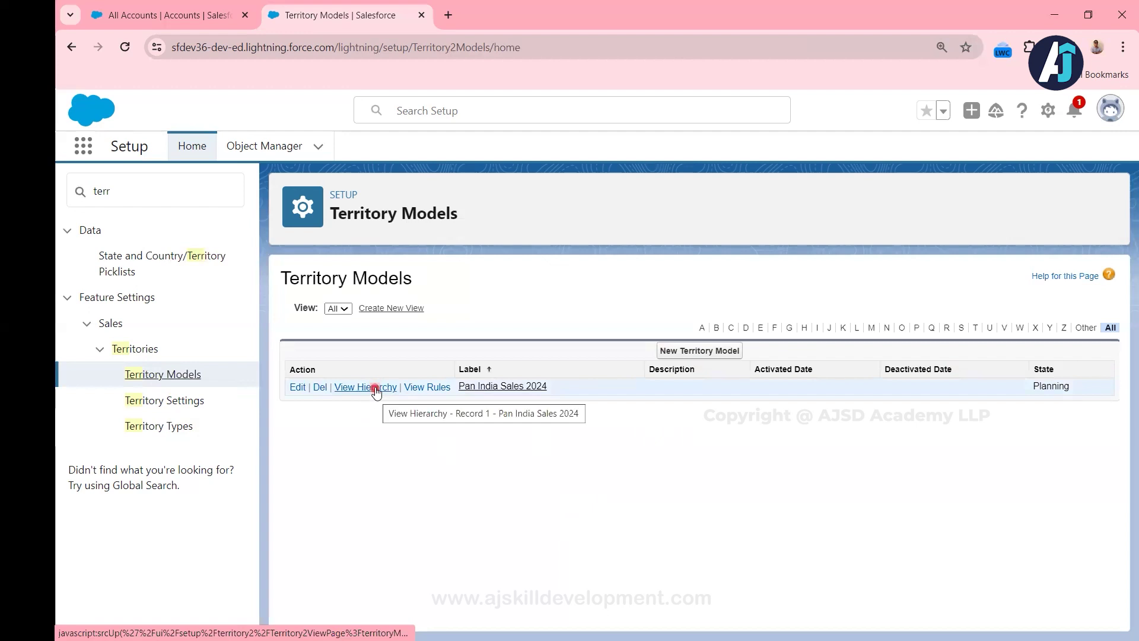
{"action": "left_click", "coordinate": [375, 389]}
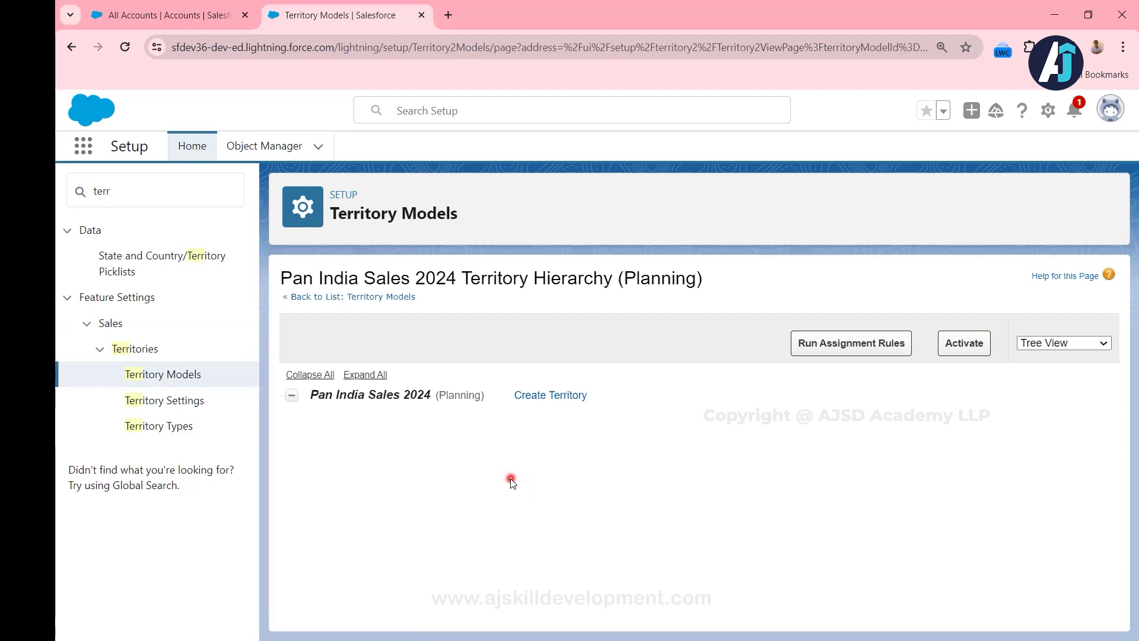
{"action": "left_click", "coordinate": [563, 396]}
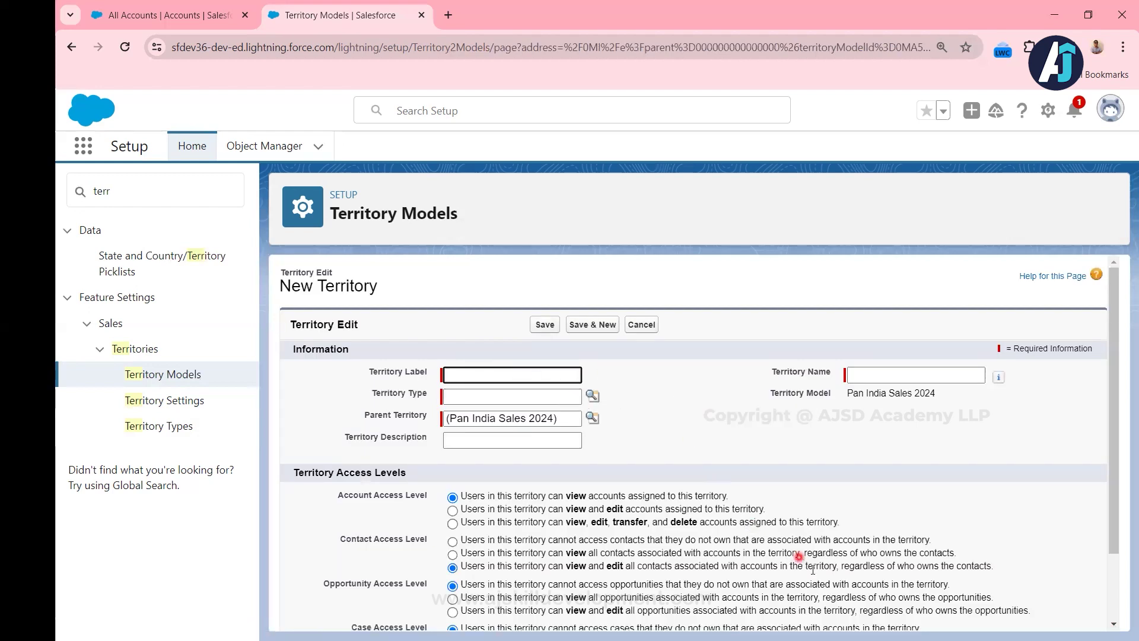
{"action": "scroll", "coordinate": [838, 590], "scroll_direction": "down", "scroll_amount": 2}
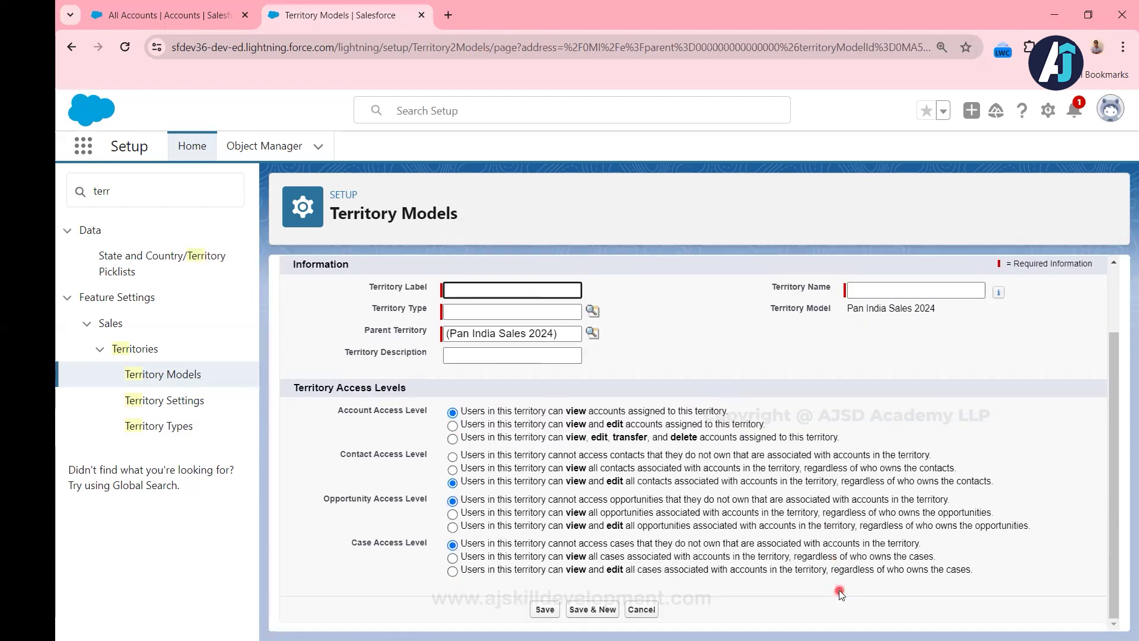
{"action": "scroll", "coordinate": [839, 589], "scroll_direction": "up", "scroll_amount": 2}
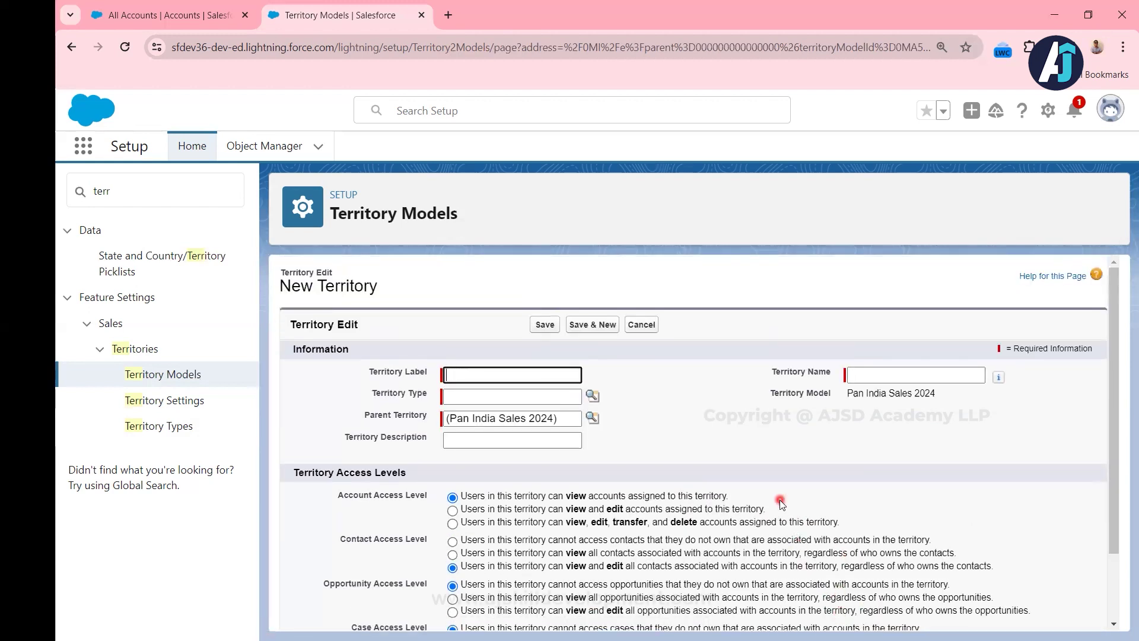
{"action": "left_click", "coordinate": [163, 374]}
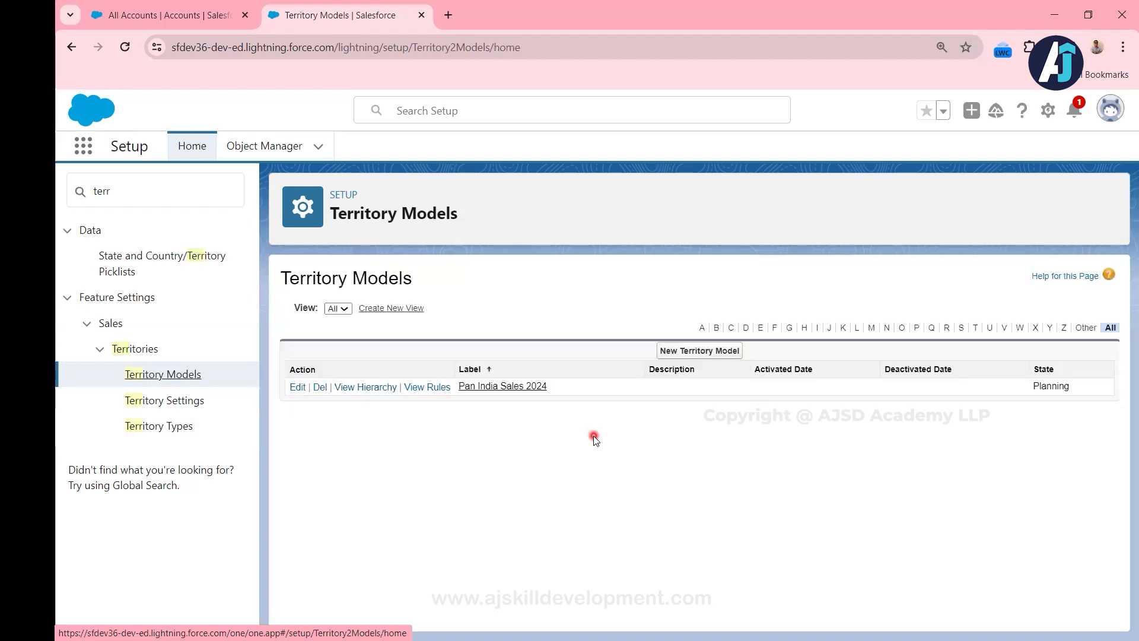
{"action": "left_click", "coordinate": [366, 387]}
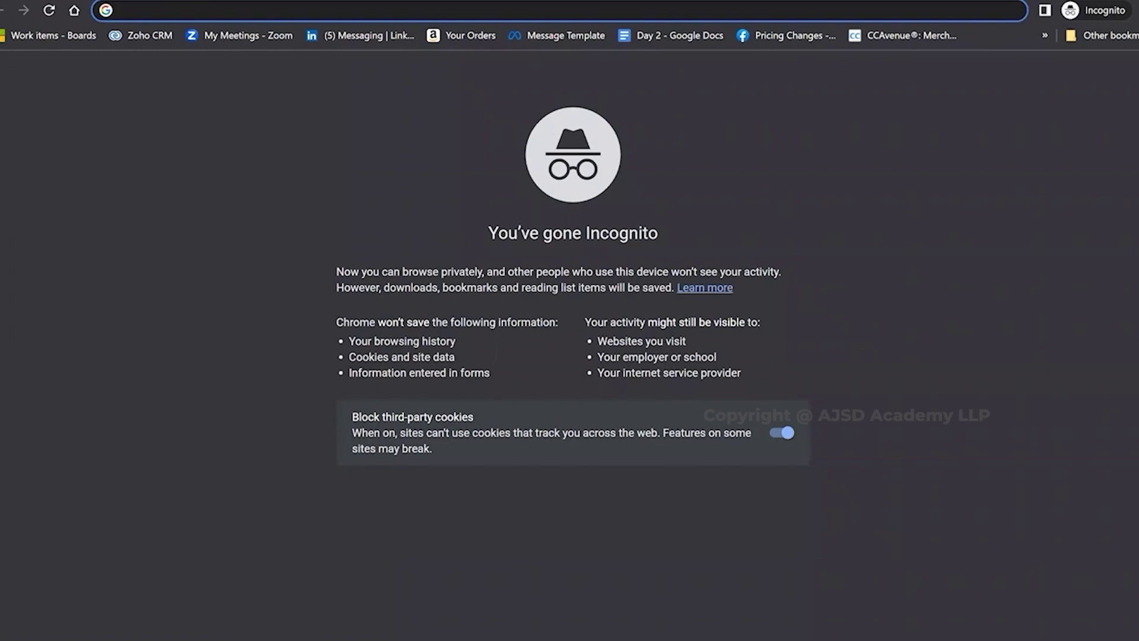
Switch to an incognito browser window and open ajskilldevelopment.com.
{"action": "type", "text": "ajskilldevelopment.com"}
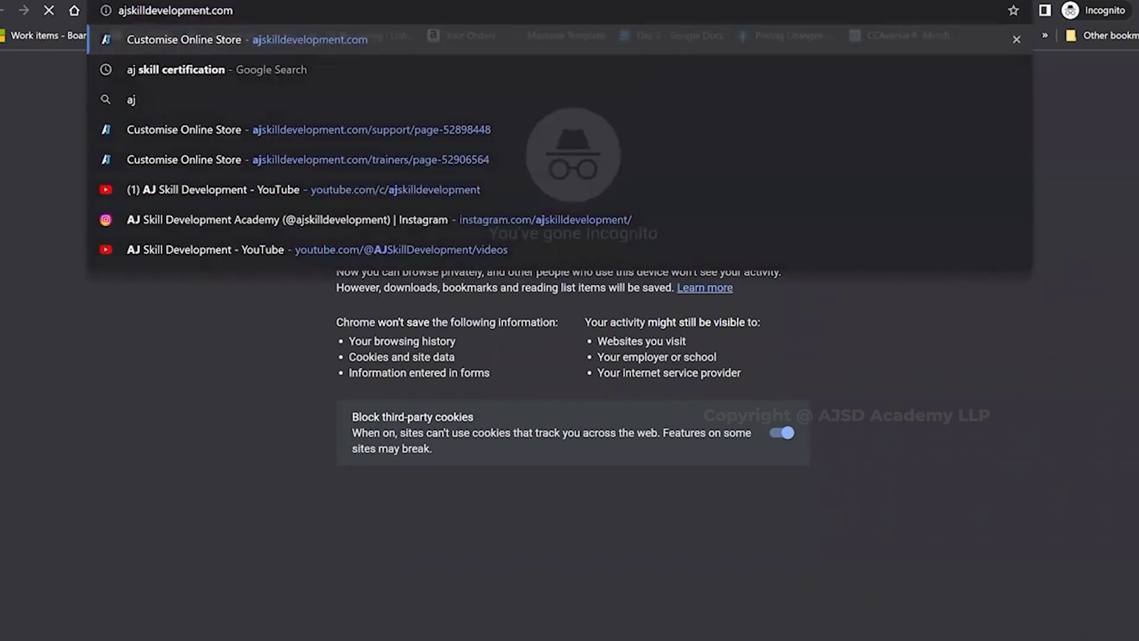
{"action": "key", "text": "Return"}
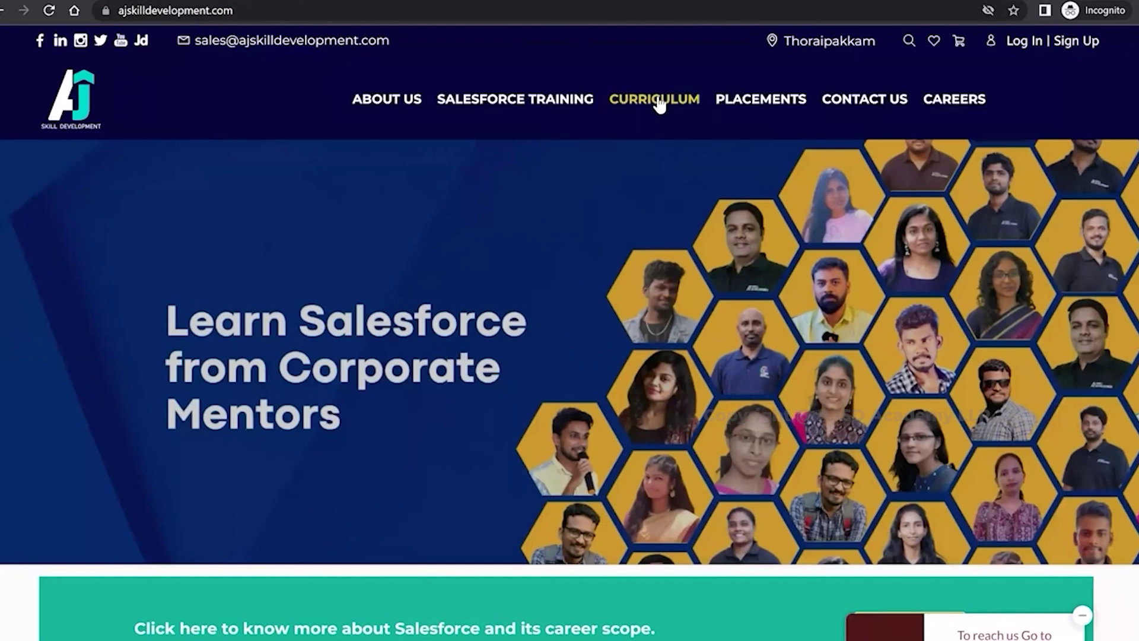
Look through the Our Curriculum course list and the Salesforce career guidance FAQ videos on the home page.
{"action": "scroll", "coordinate": [657, 98], "scroll_direction": "down", "scroll_amount": 8}
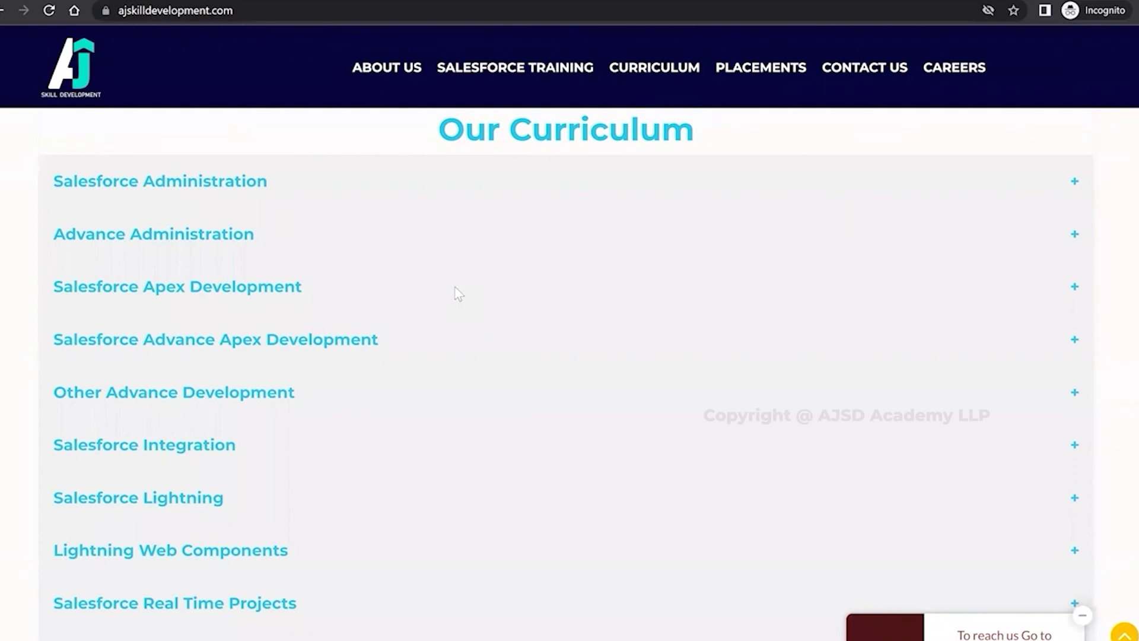
{"action": "scroll", "coordinate": [455, 292], "scroll_direction": "down", "scroll_amount": 15}
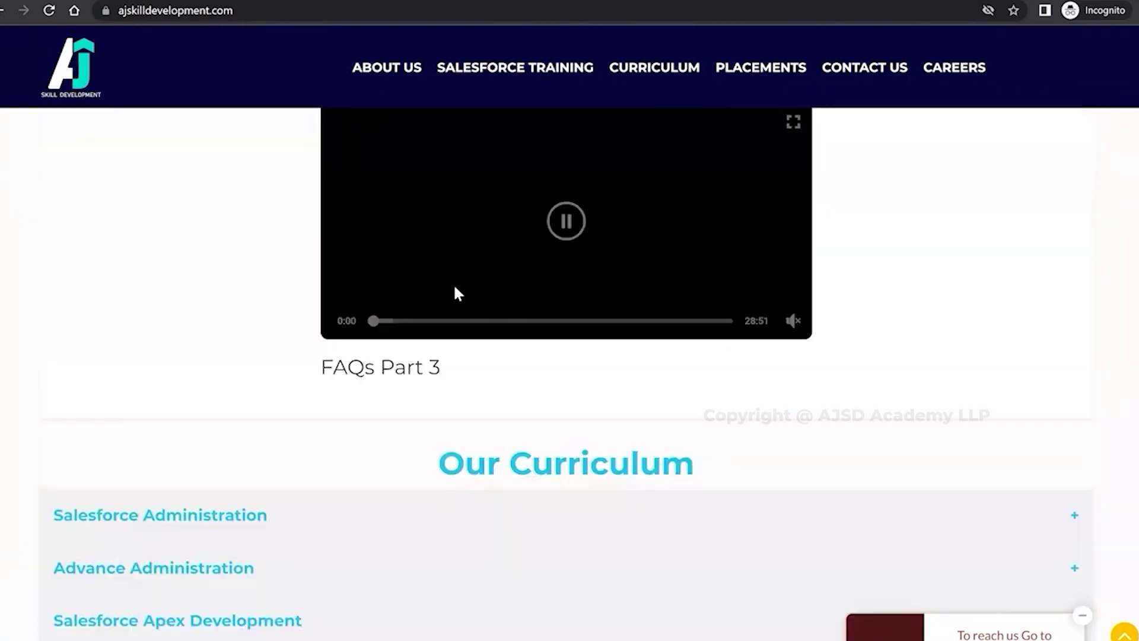
{"action": "scroll", "coordinate": [445, 243], "scroll_direction": "up", "scroll_amount": 3}
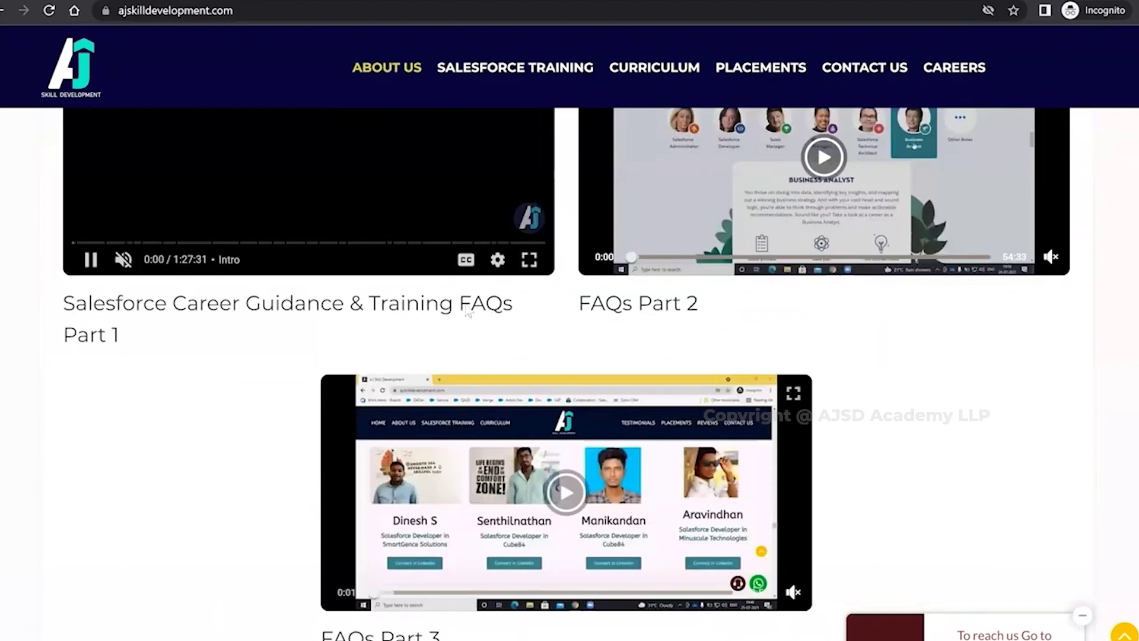
Open the About Us page and read the academy's introduction and the story of its beginning.
{"action": "left_click", "coordinate": [399, 75]}
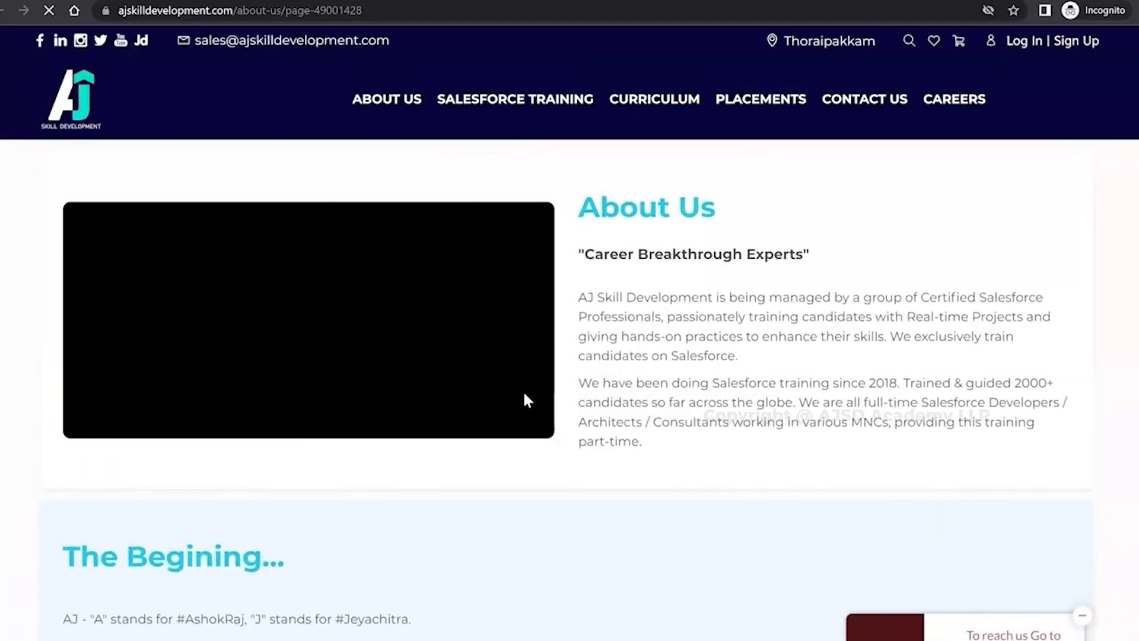
{"action": "scroll", "coordinate": [527, 401], "scroll_direction": "down", "scroll_amount": 2}
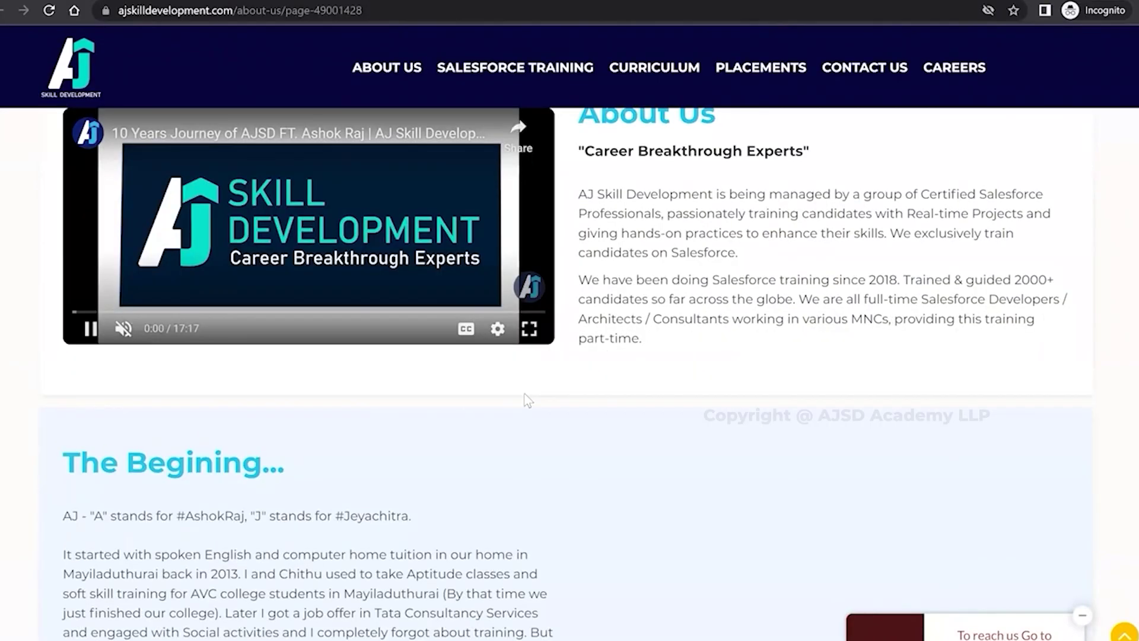
{"action": "scroll", "coordinate": [527, 401], "scroll_direction": "down", "scroll_amount": 1}
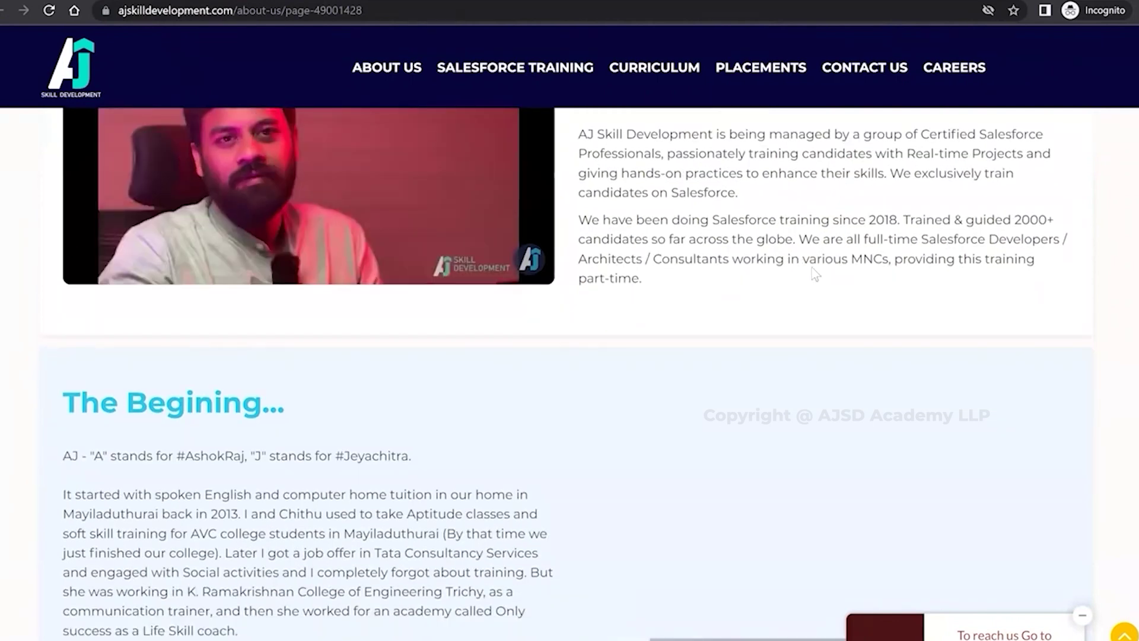
{"action": "scroll", "coordinate": [815, 274], "scroll_direction": "down", "scroll_amount": 3}
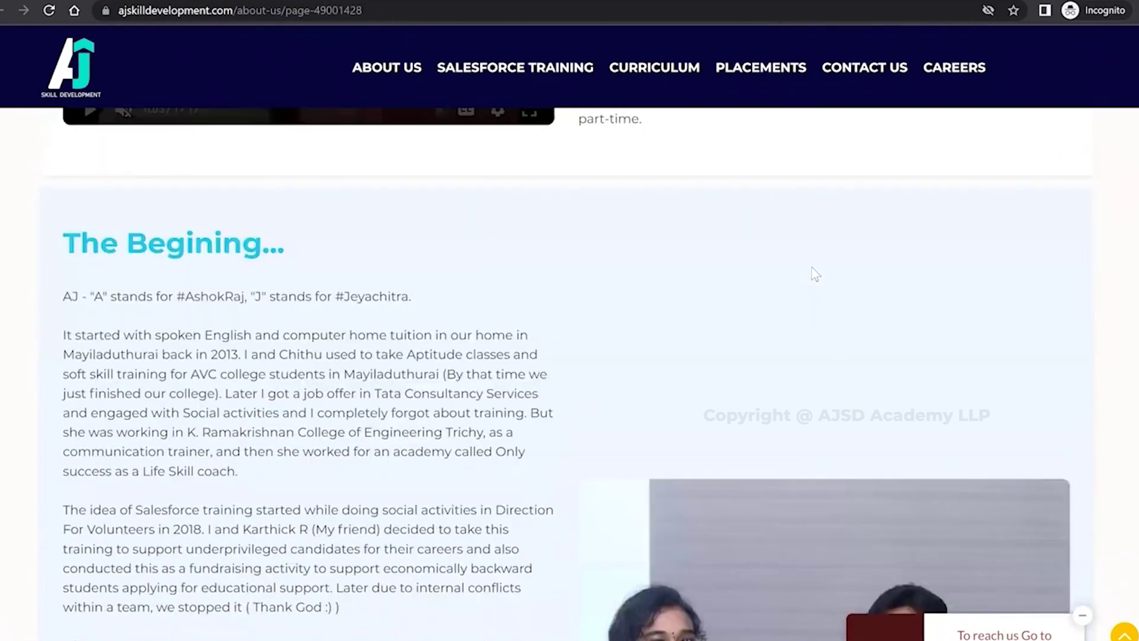
{"action": "scroll", "coordinate": [811, 220], "scroll_direction": "up", "scroll_amount": 5}
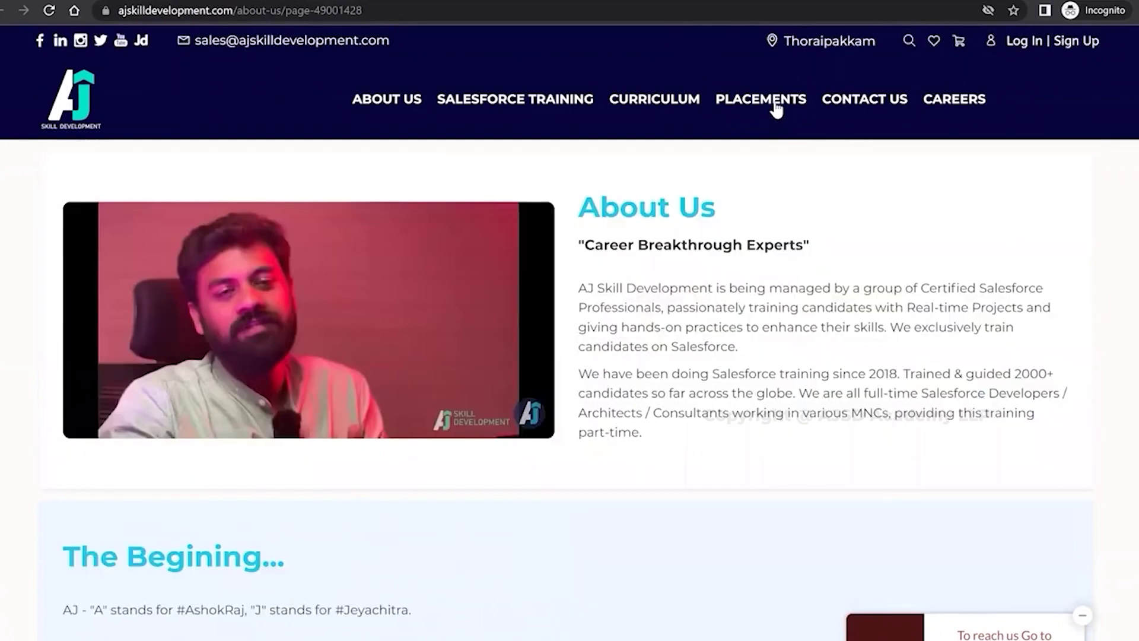
View the Career Gap alumni in the placements section, check the Genpact Salesforce Admin's LinkedIn profile and return to the alumni page.
{"action": "left_click", "coordinate": [775, 106]}
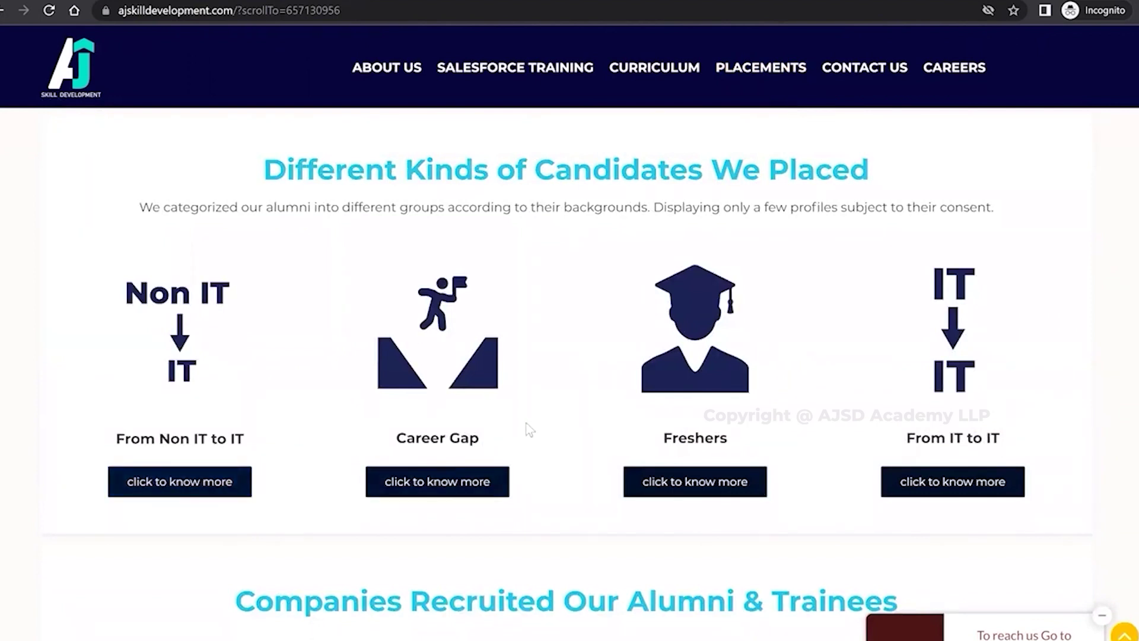
{"action": "left_click", "coordinate": [457, 483]}
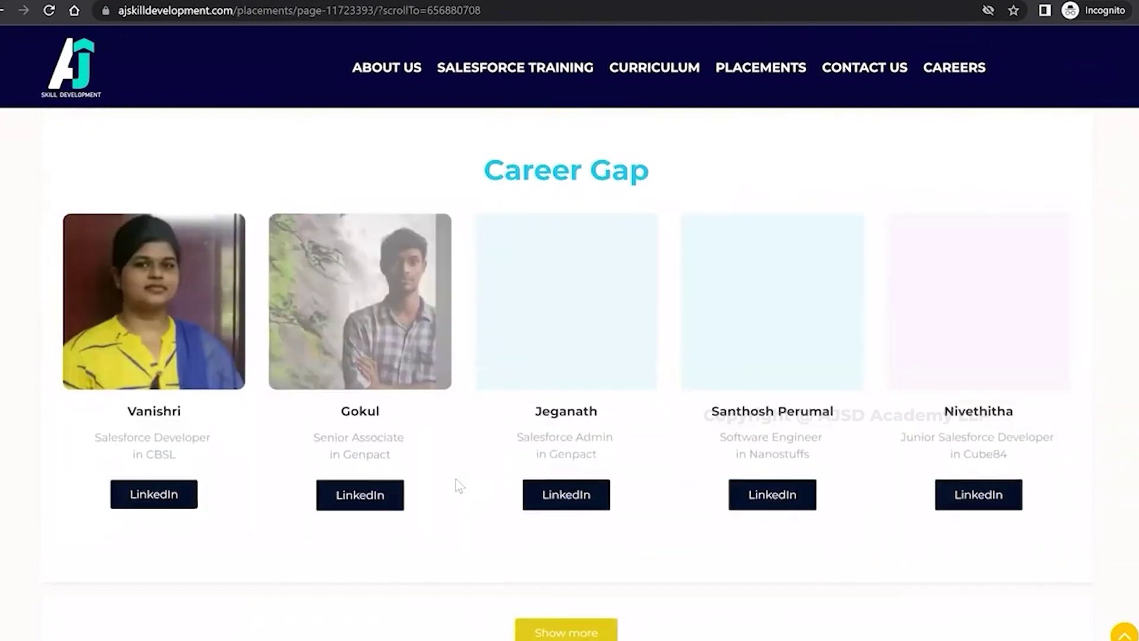
{"action": "scroll", "coordinate": [457, 483], "scroll_direction": "down", "scroll_amount": 3}
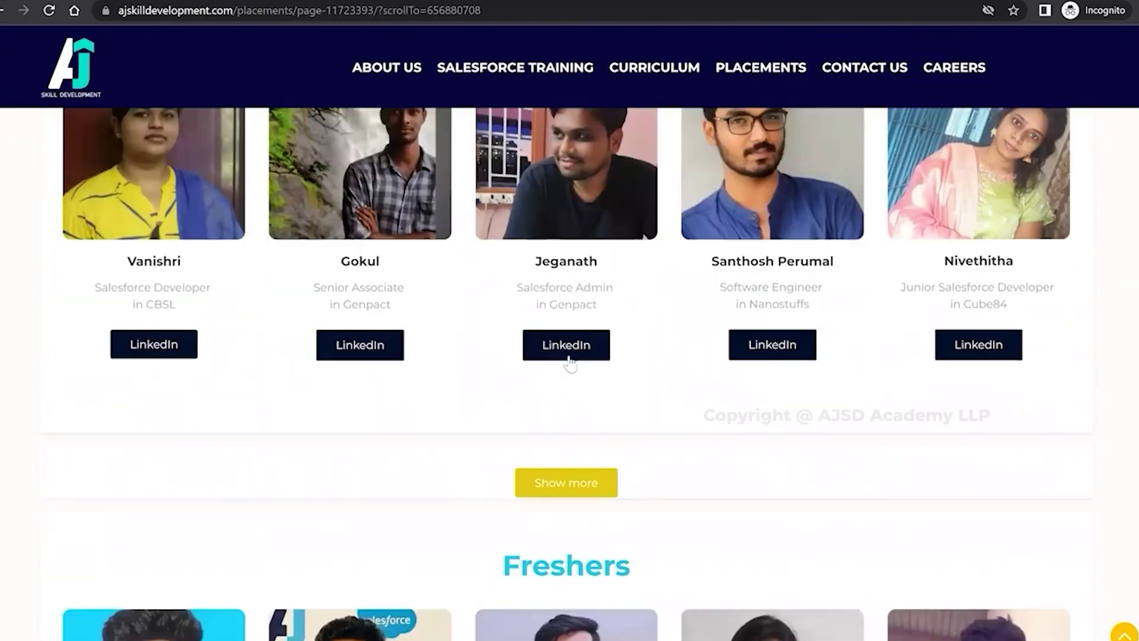
{"action": "left_click", "coordinate": [568, 357]}
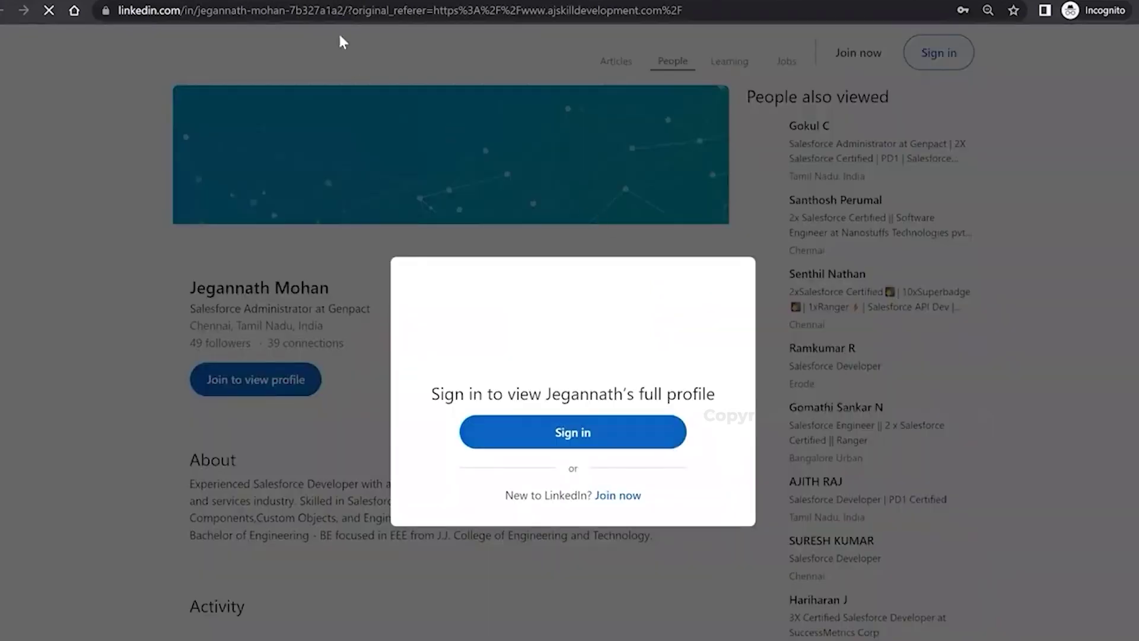
{"action": "left_click", "coordinate": [243, 1]}
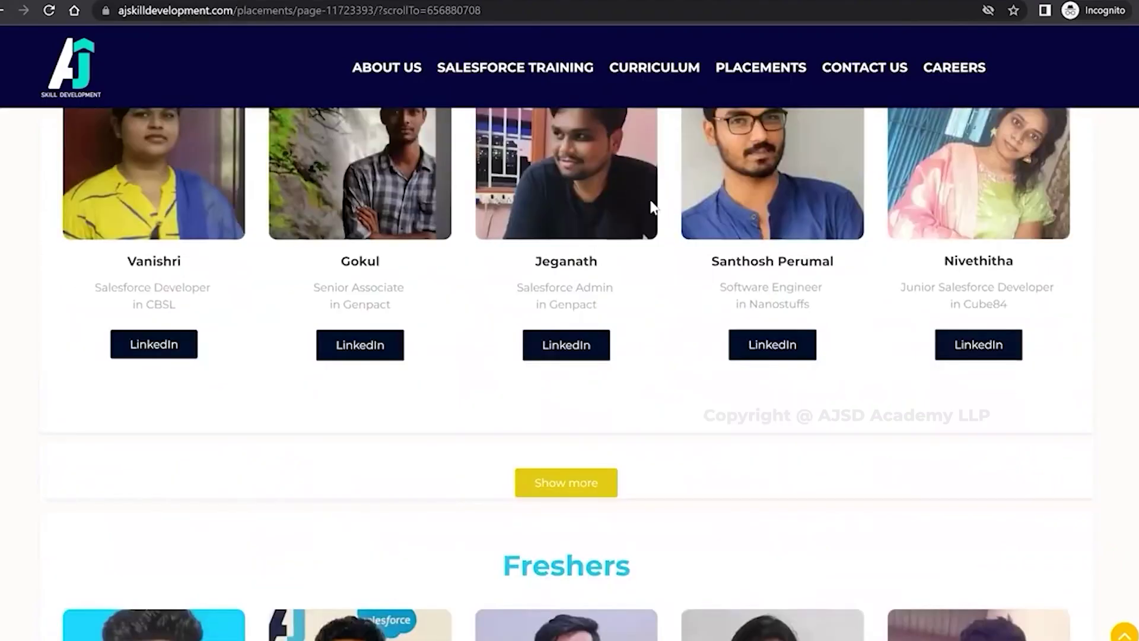
Open the training enquiry form from the site's contact section and examine its fields down to the captcha.
{"action": "scroll", "coordinate": [653, 208], "scroll_direction": "up", "scroll_amount": 5}
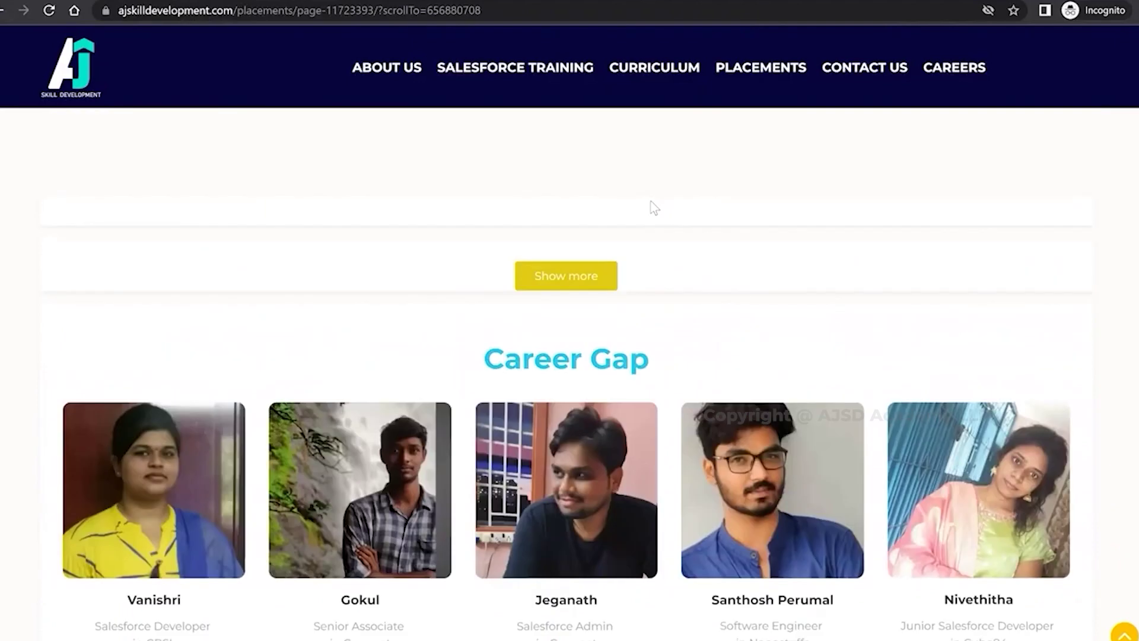
{"action": "scroll", "coordinate": [749, 113], "scroll_direction": "up", "scroll_amount": 5}
{"action": "left_click", "coordinate": [875, 97]}
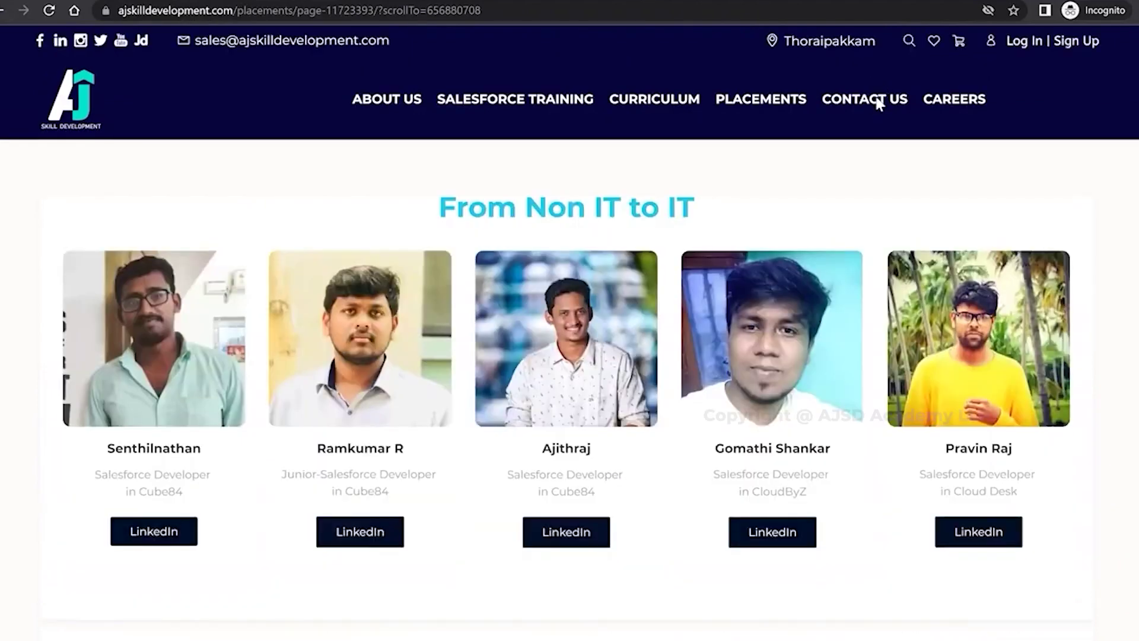
{"action": "scroll", "coordinate": [542, 399], "scroll_direction": "down", "scroll_amount": 5}
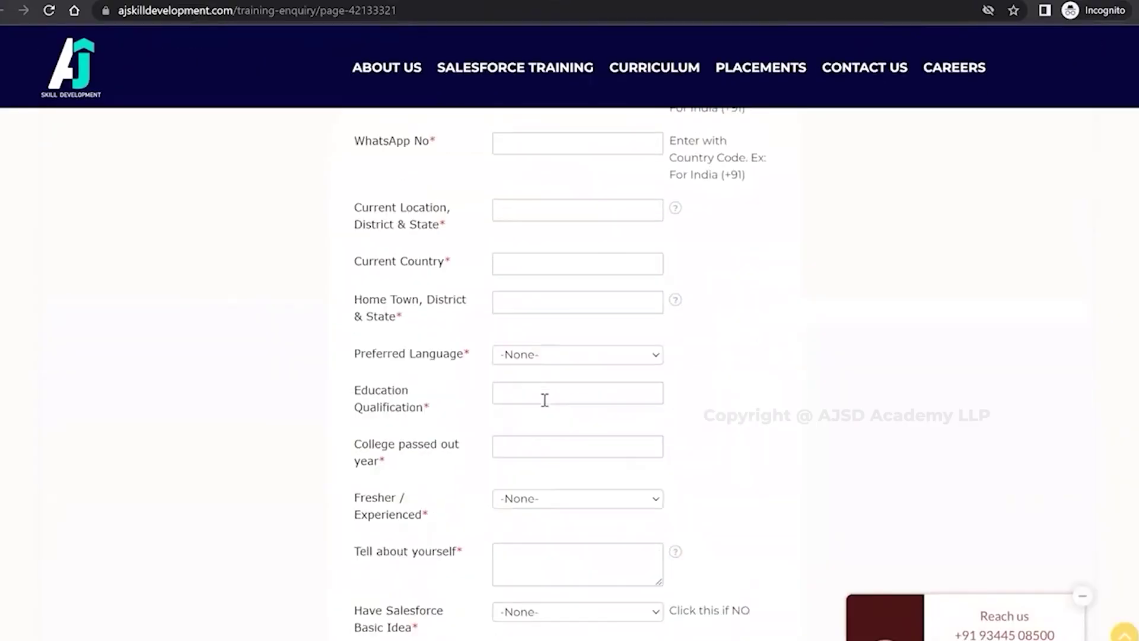
{"action": "scroll", "coordinate": [544, 400], "scroll_direction": "down", "scroll_amount": 8}
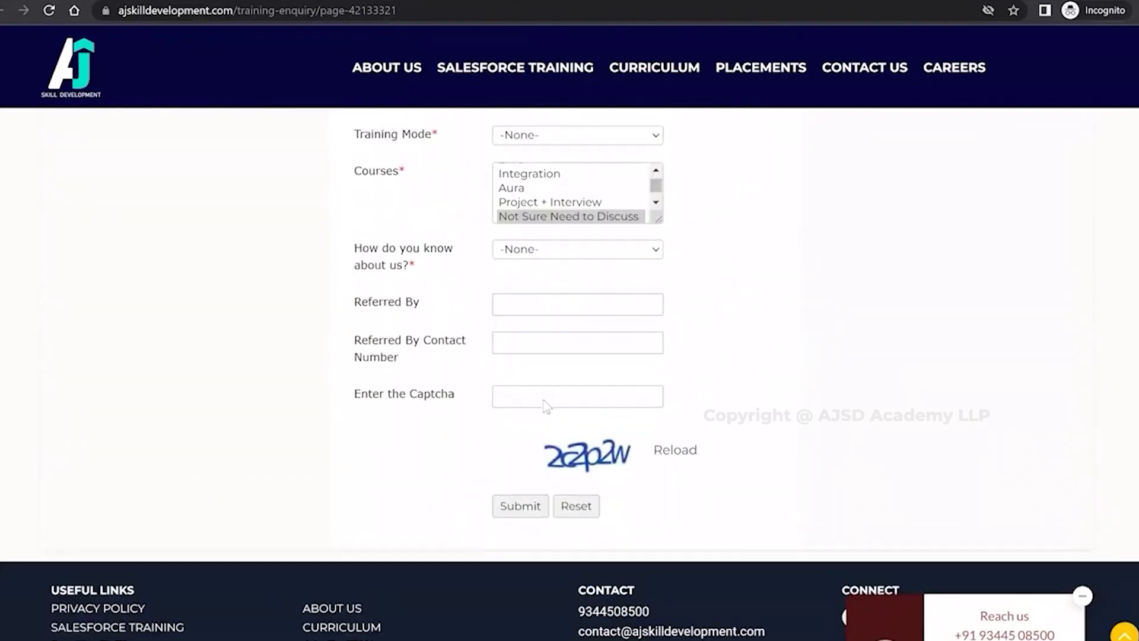